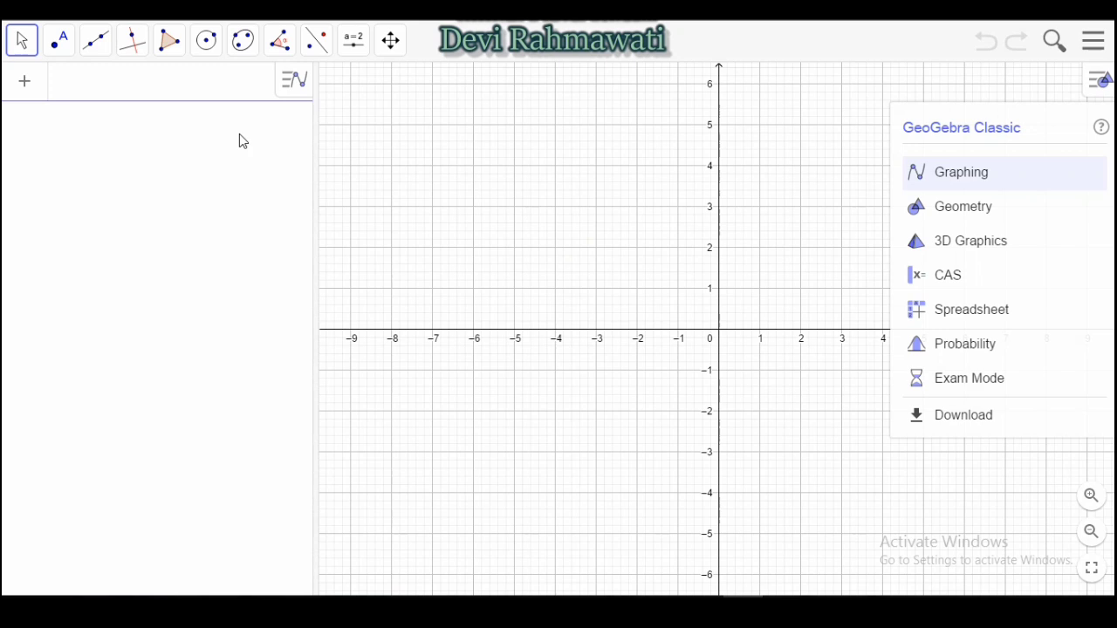
- Define and plot the function f(x) = 3/√(2x) in the algebra input
{"action": "left_click", "coordinate": [171, 101]}
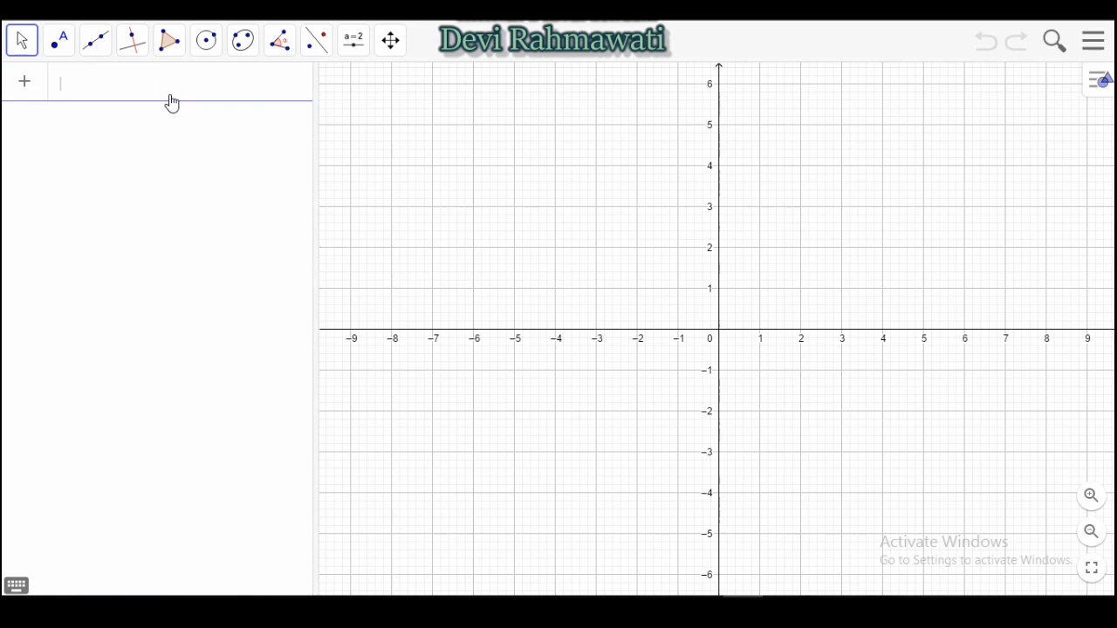
{"action": "type", "text": "f"}
{"action": "left_click", "coordinate": [52, 79]}
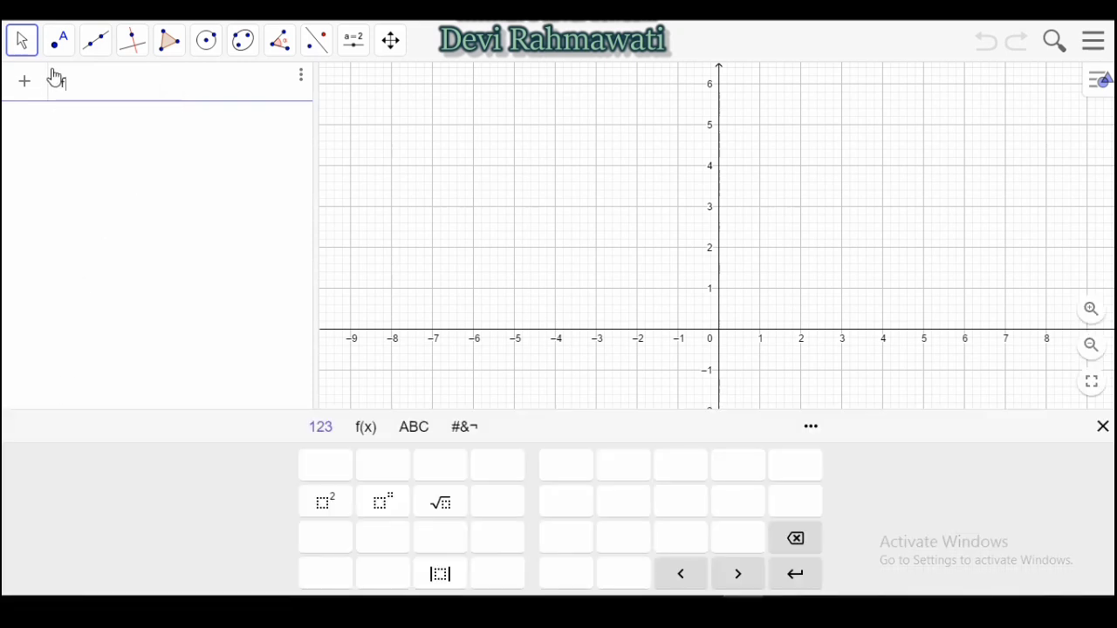
{"action": "type", "text": "(x)"}
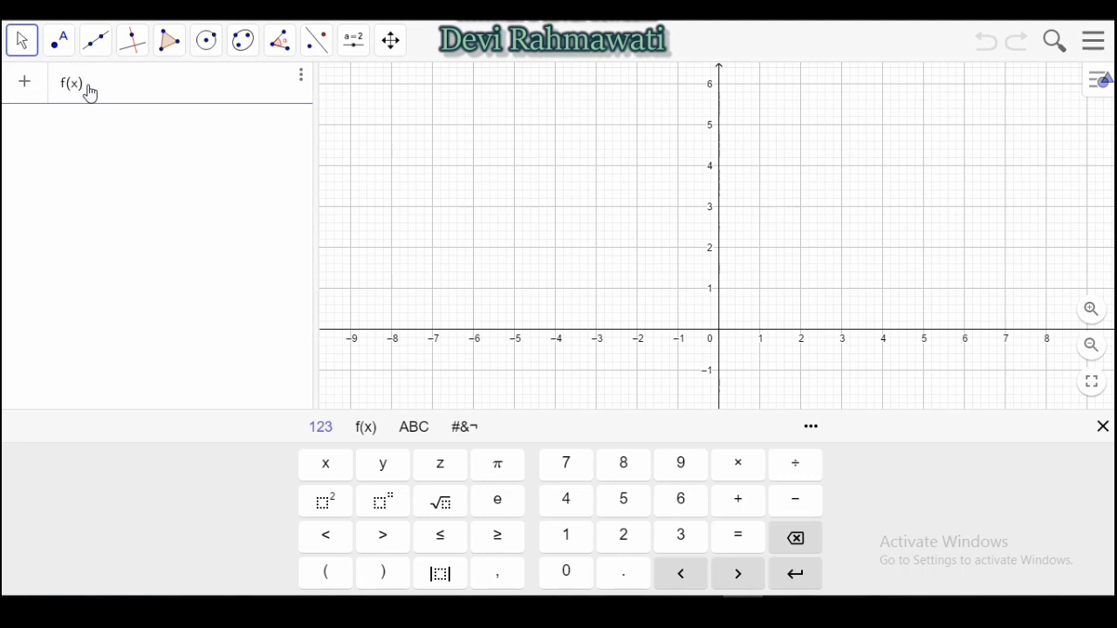
{"action": "type", "text": "=3/"}
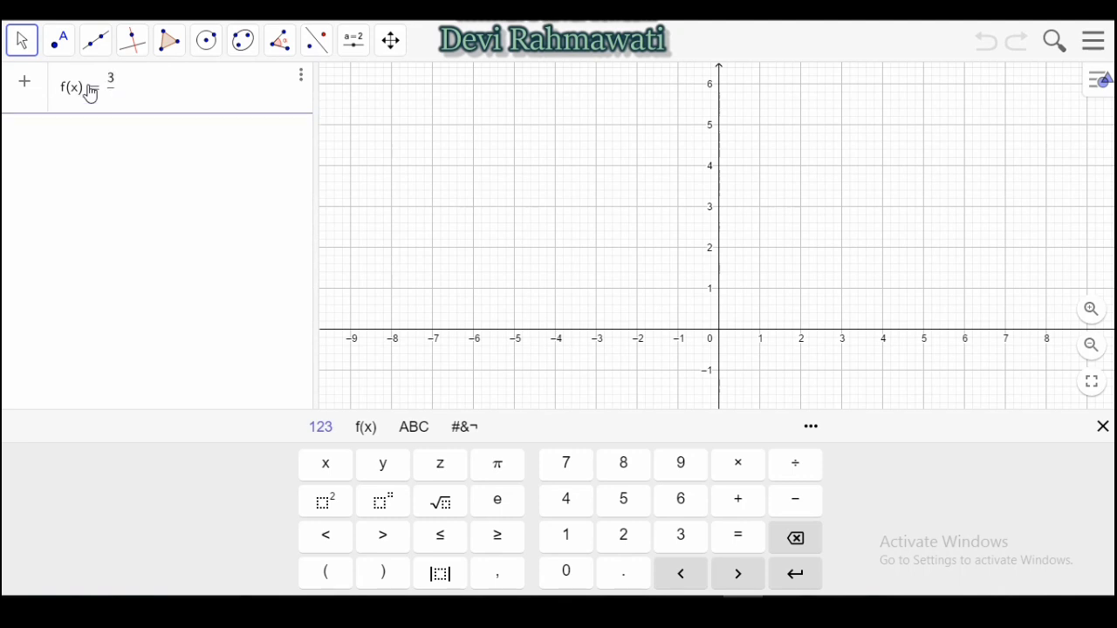
{"action": "left_click", "coordinate": [441, 504]}
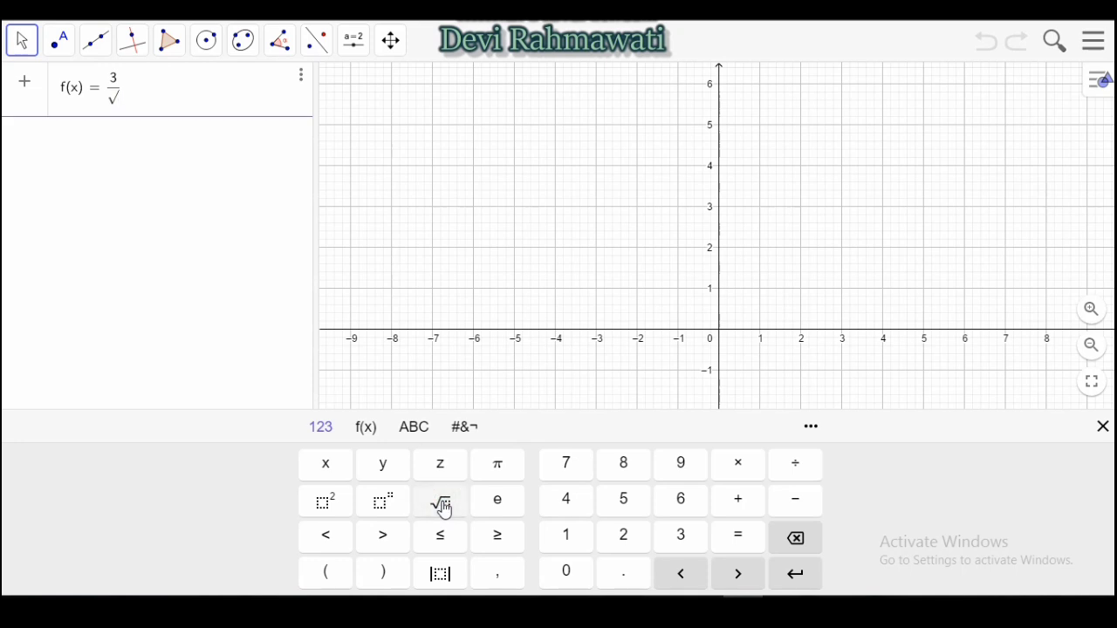
{"action": "type", "text": "2x"}
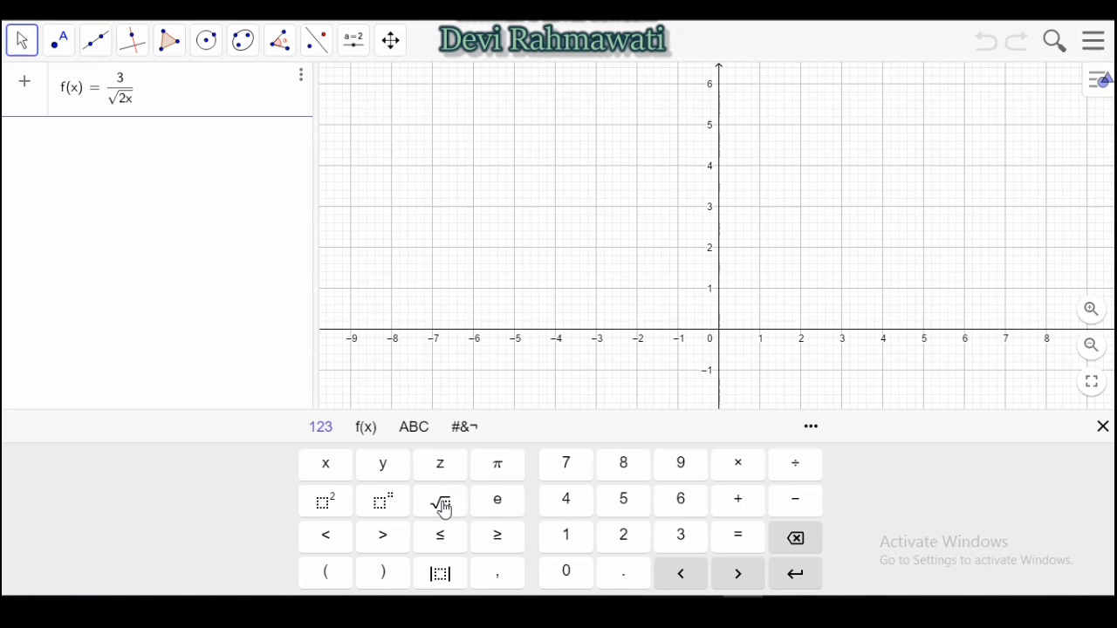
{"action": "key", "text": "Return"}
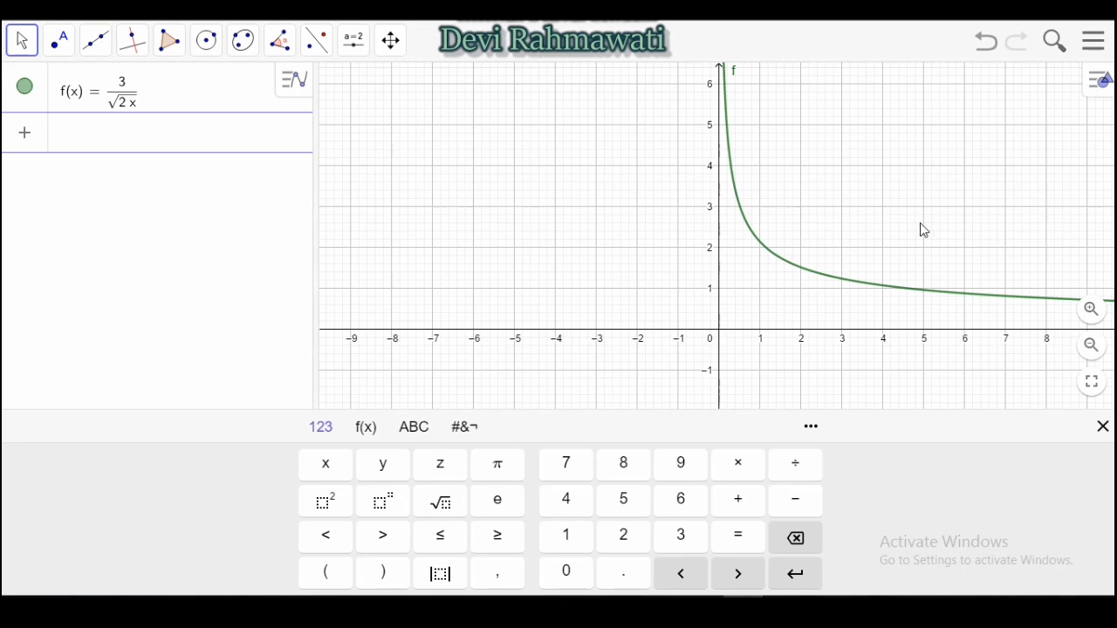
- Calculate and shade the definite integral of f from x = 1 to x = 4 with the Integral command
{"action": "left_click_drag", "start_coordinate": [919, 206], "coordinate": [804, 196]}
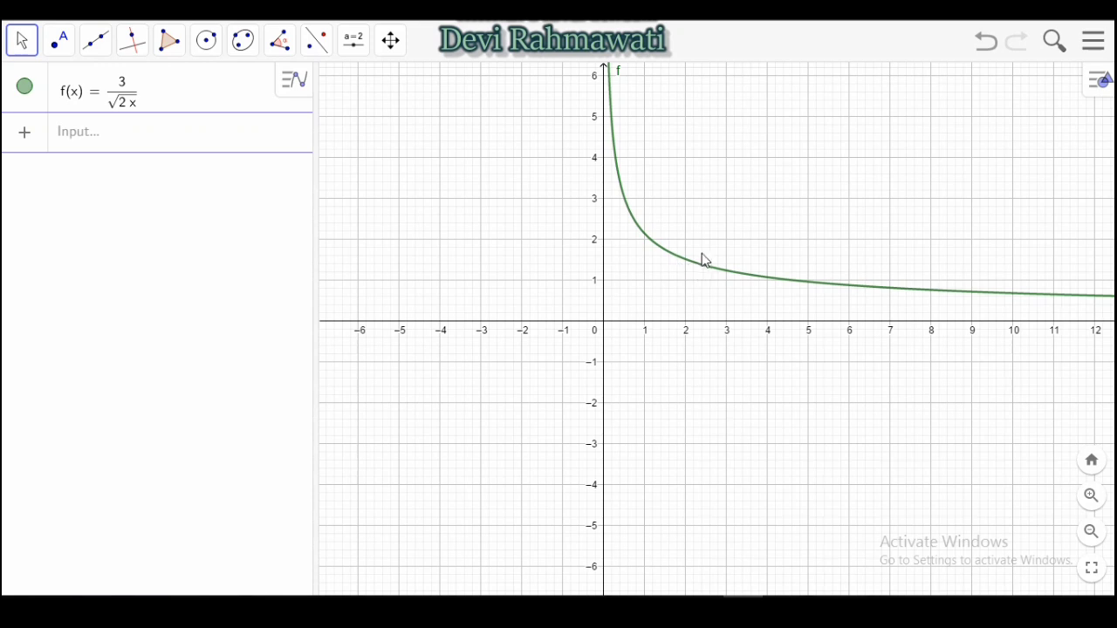
{"action": "left_click", "coordinate": [92, 144]}
{"action": "type", "text": "in"}
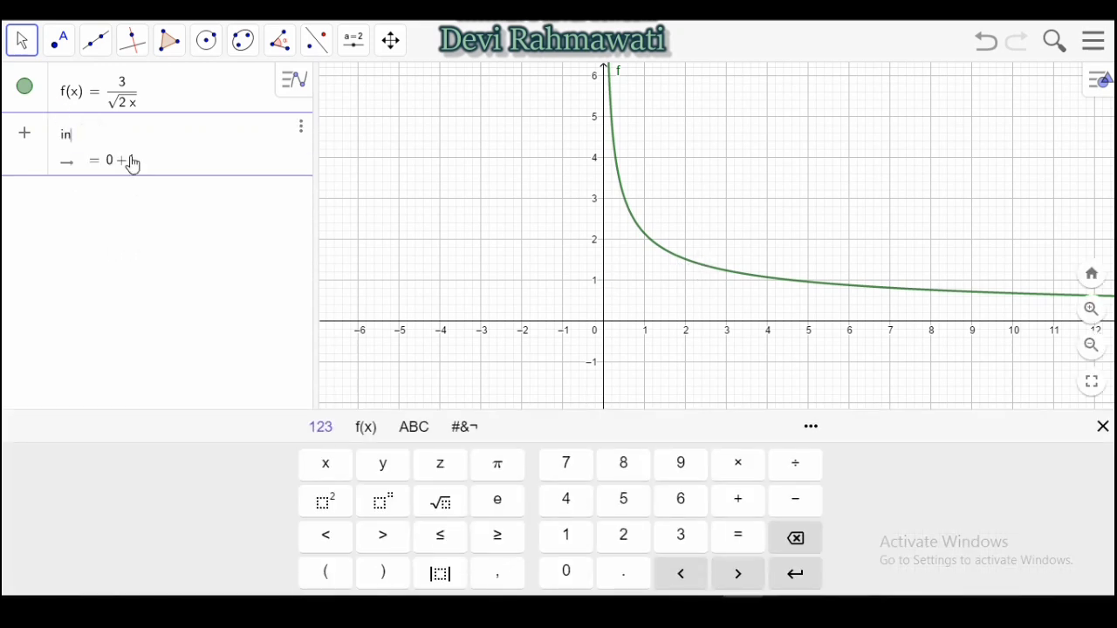
{"action": "type", "text": "tegral"}
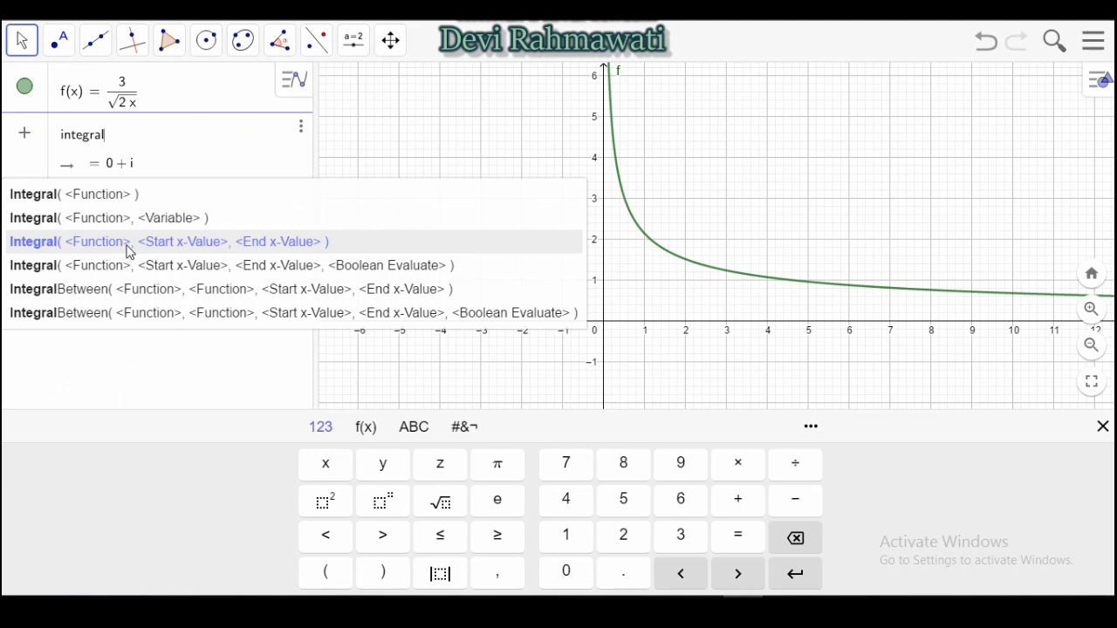
{"action": "left_click", "coordinate": [225, 248]}
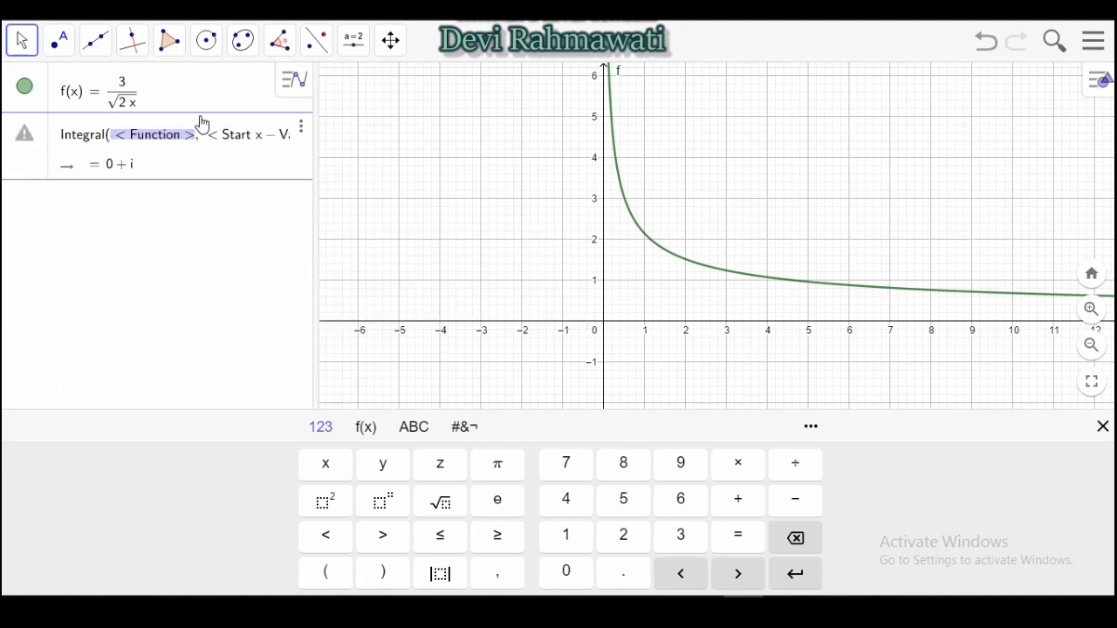
{"action": "left_click", "coordinate": [144, 160]}
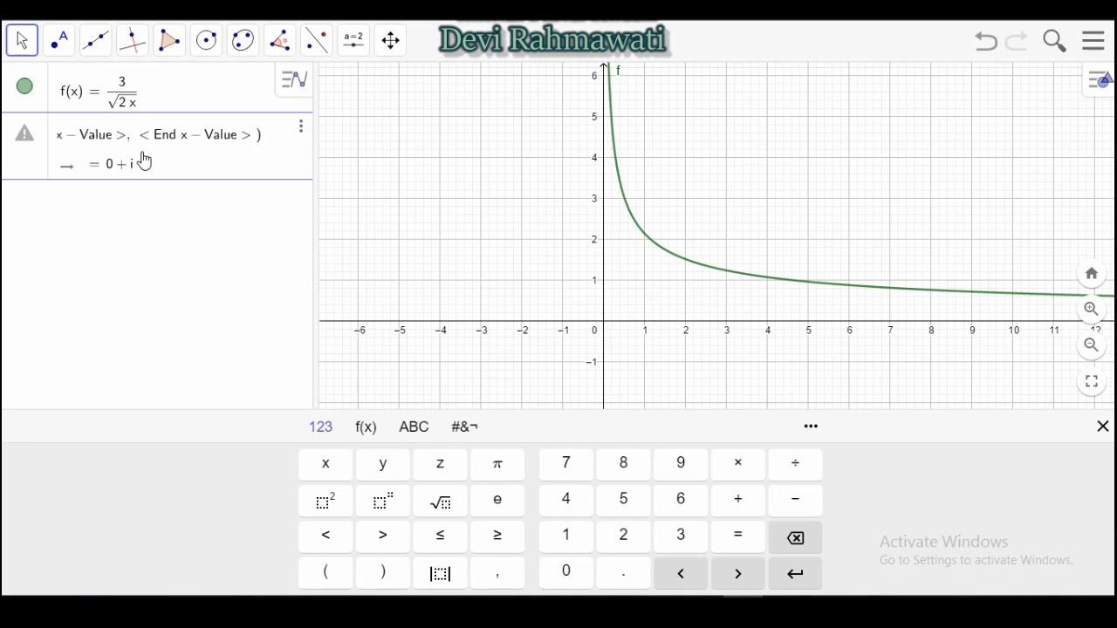
{"action": "key", "text": "Tab"}
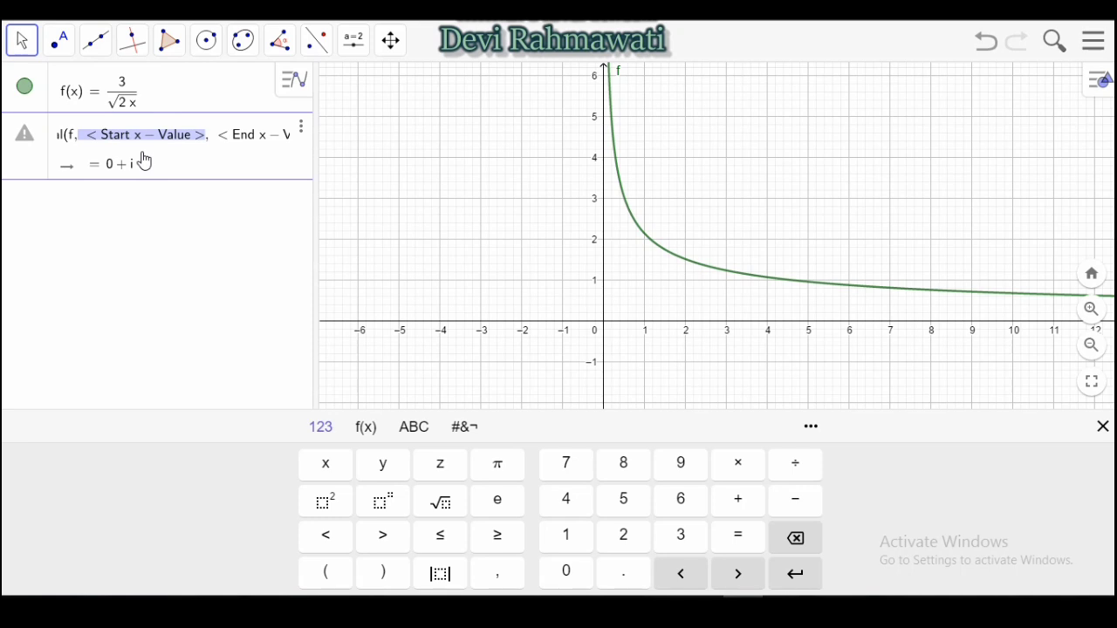
{"action": "type", "text": "1"}
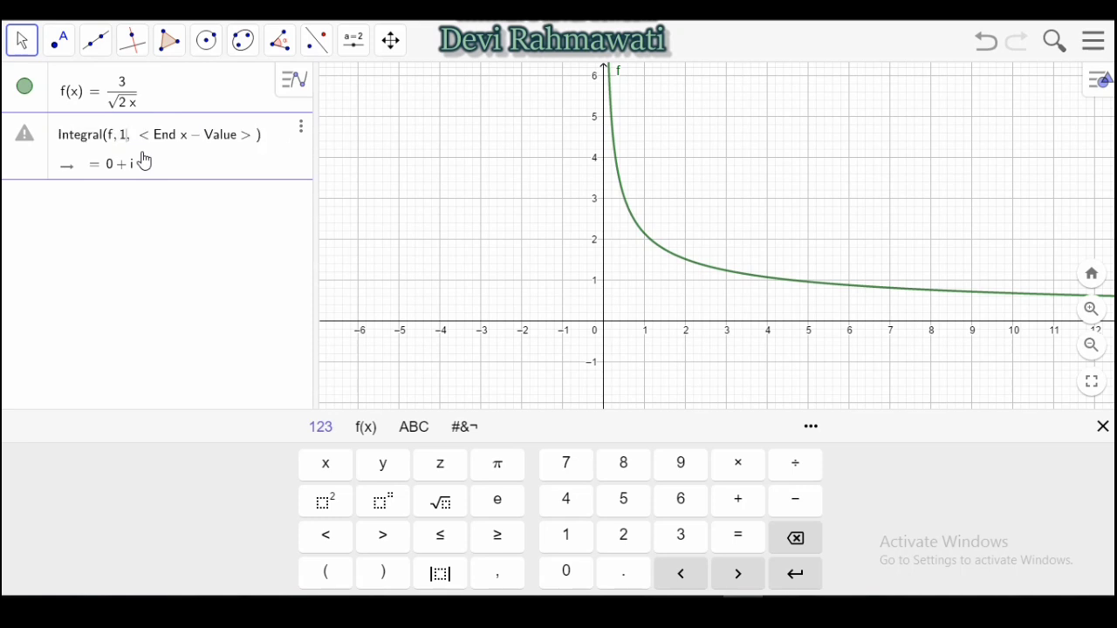
{"action": "key", "text": "Tab"}
{"action": "type", "text": "4"}
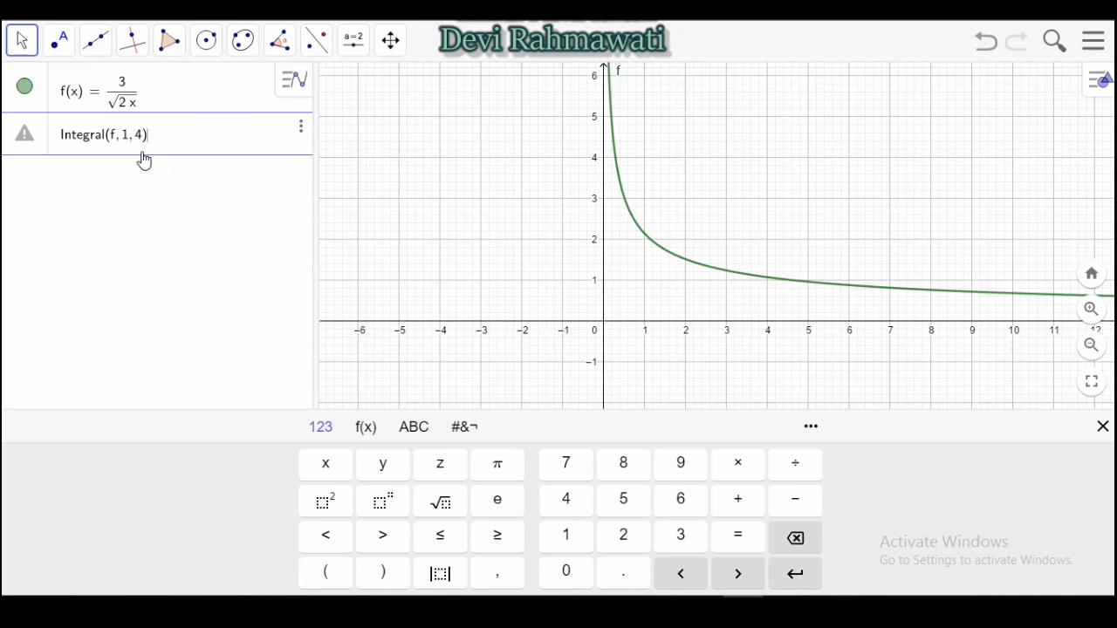
{"action": "key", "text": "Return"}
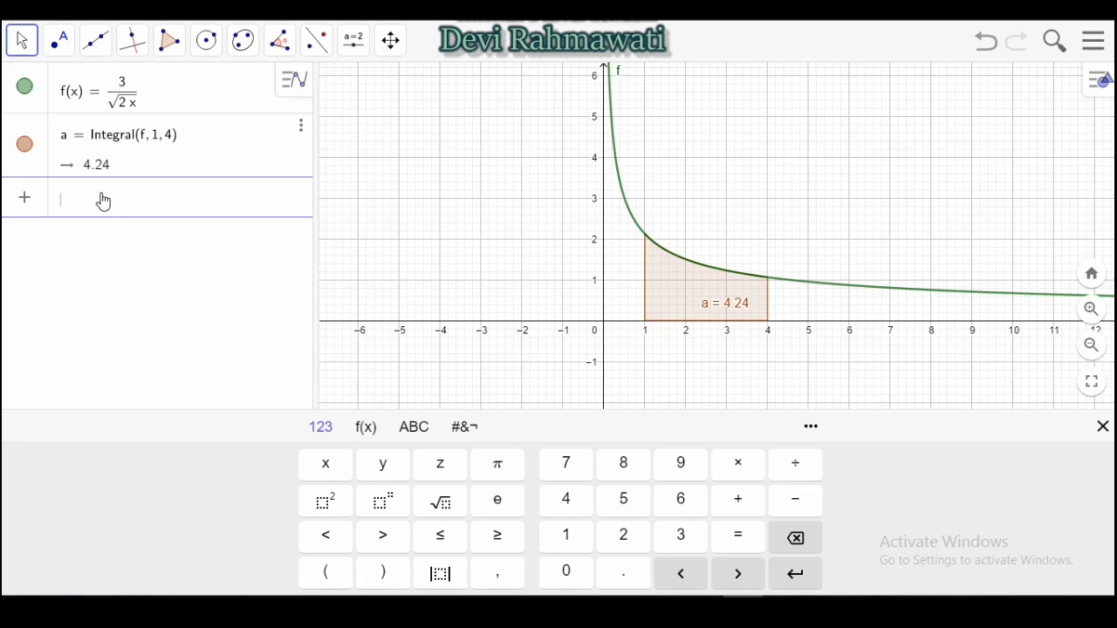
- Create an angle slider ranging from 0° to 360° with a 5° increment in the empty graph area beside the curve
{"action": "left_click", "coordinate": [352, 47]}
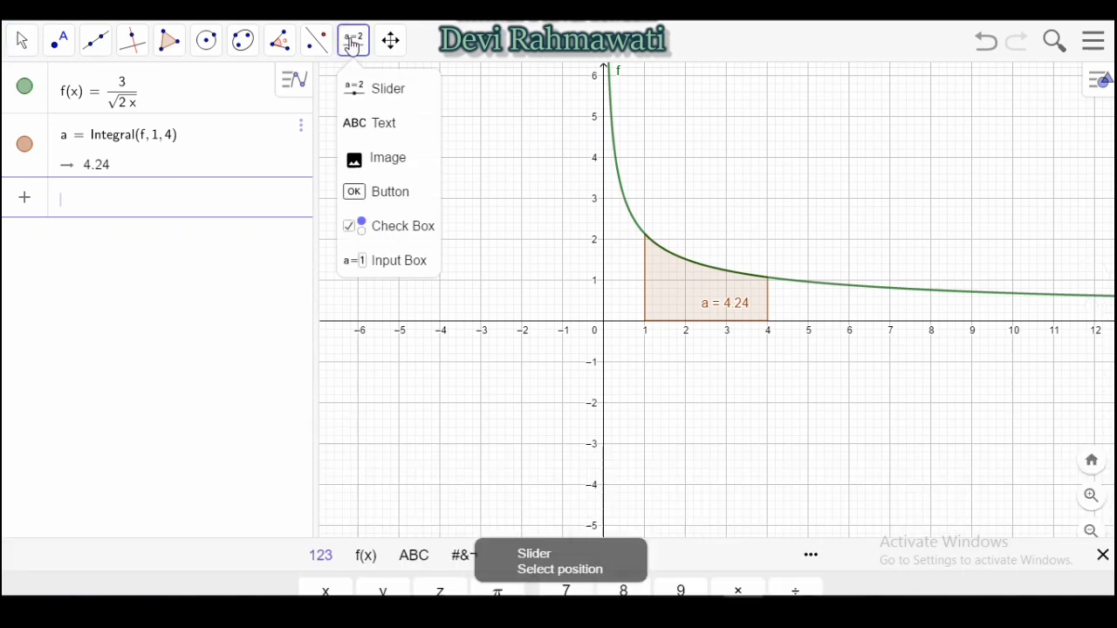
{"action": "left_click", "coordinate": [389, 95]}
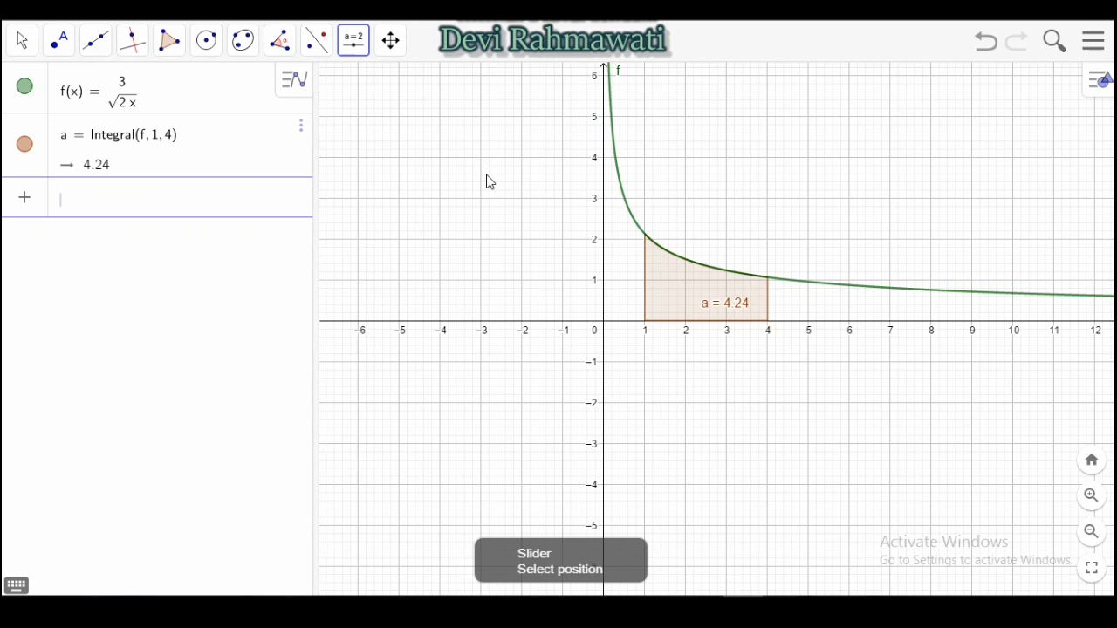
{"action": "left_click", "coordinate": [423, 133]}
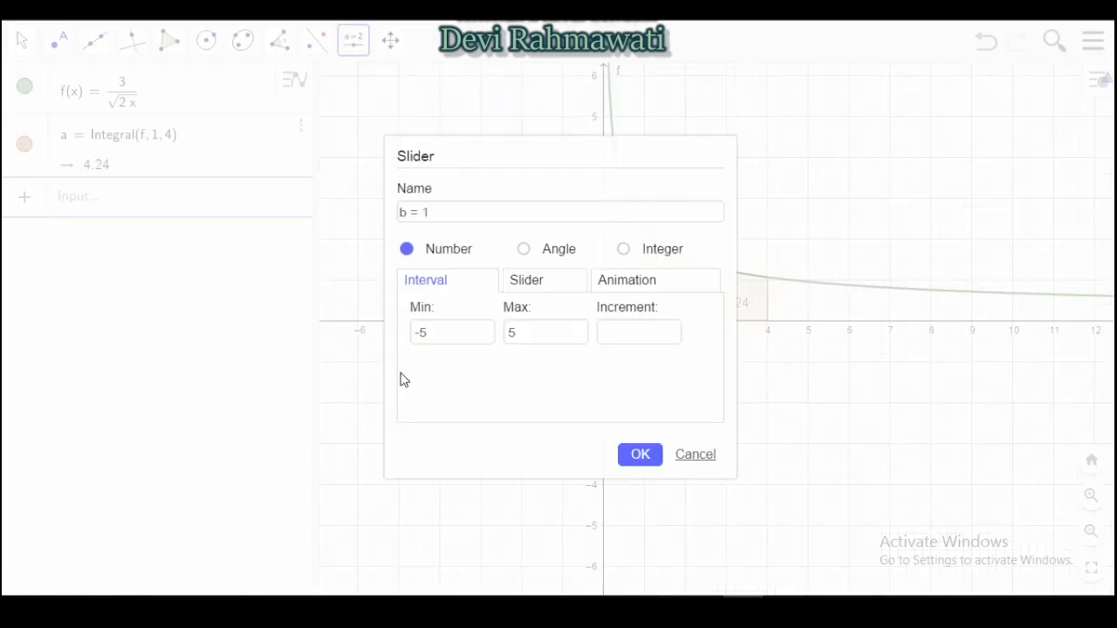
{"action": "left_click", "coordinate": [523, 250]}
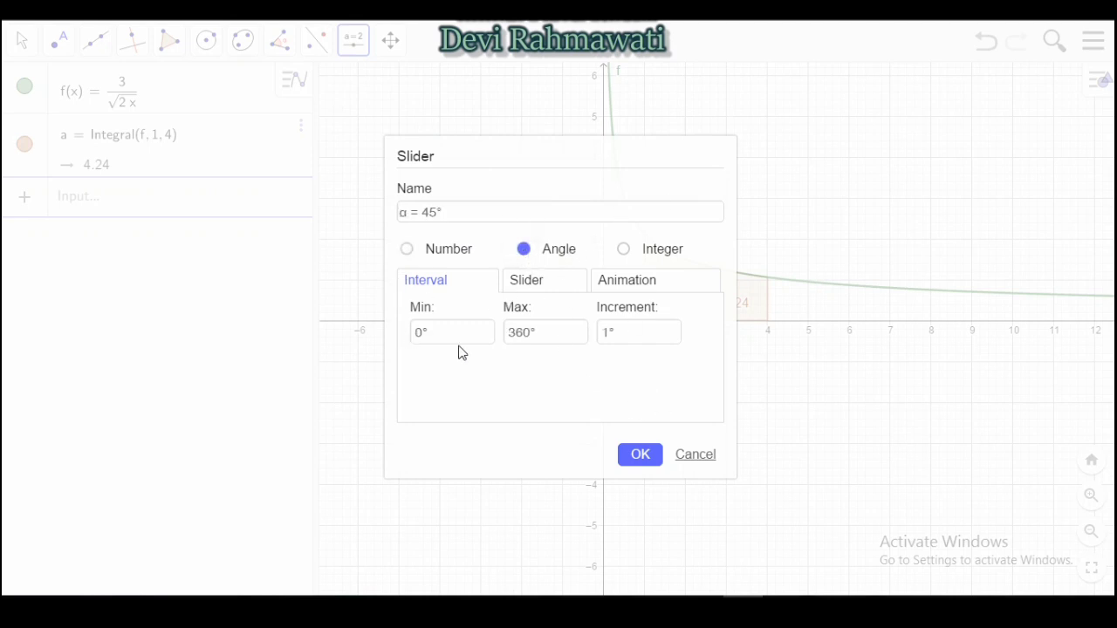
{"action": "left_click", "coordinate": [611, 334]}
{"action": "key", "text": "BackSpace"}
{"action": "type", "text": "5"}
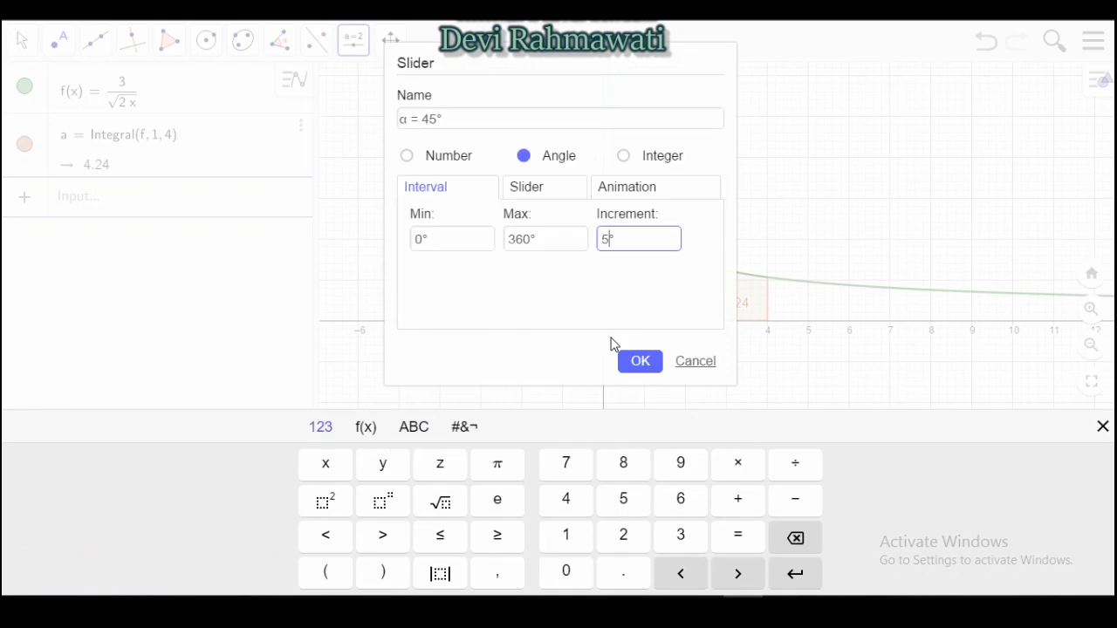
{"action": "left_click", "coordinate": [654, 367]}
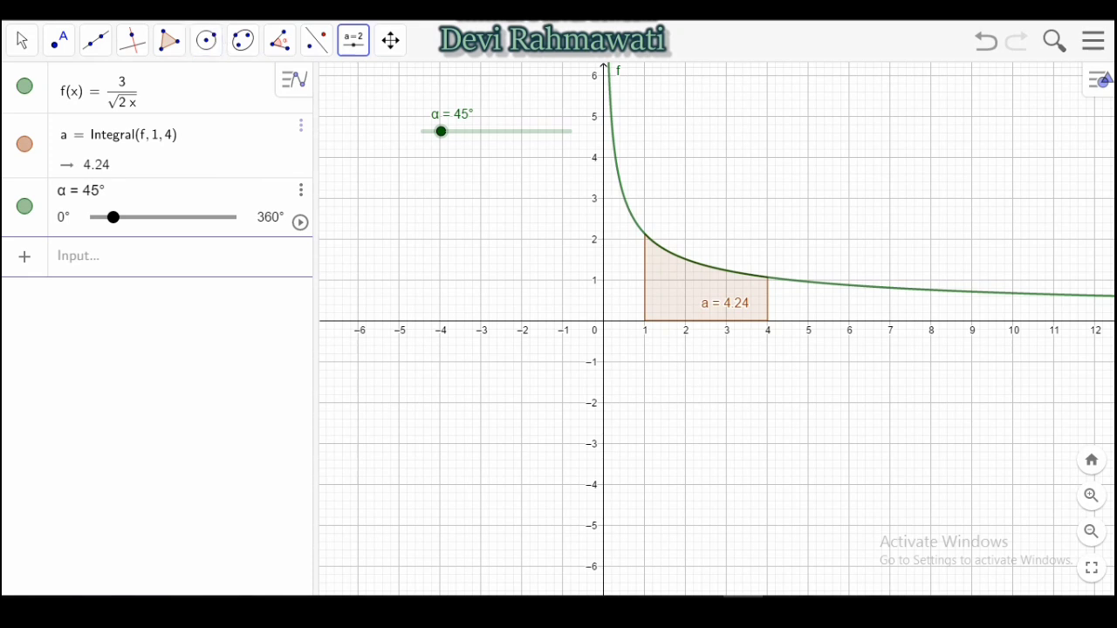
- Show the 3D Graphics view alongside the algebra and 2D graphics views
{"action": "left_click", "coordinate": [1094, 41]}
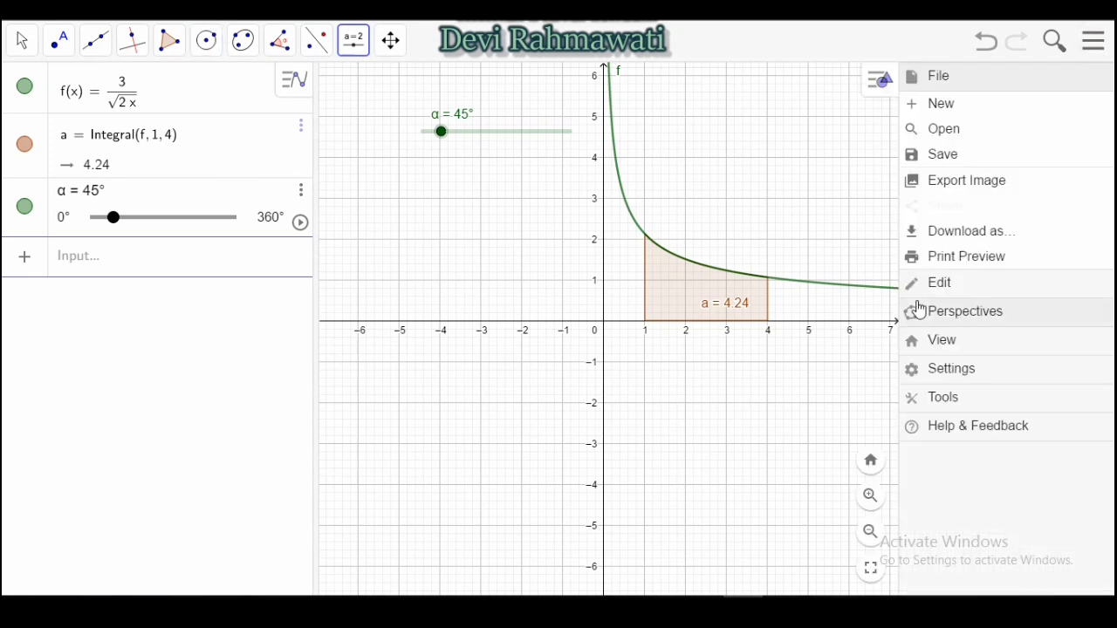
{"action": "left_click", "coordinate": [949, 342]}
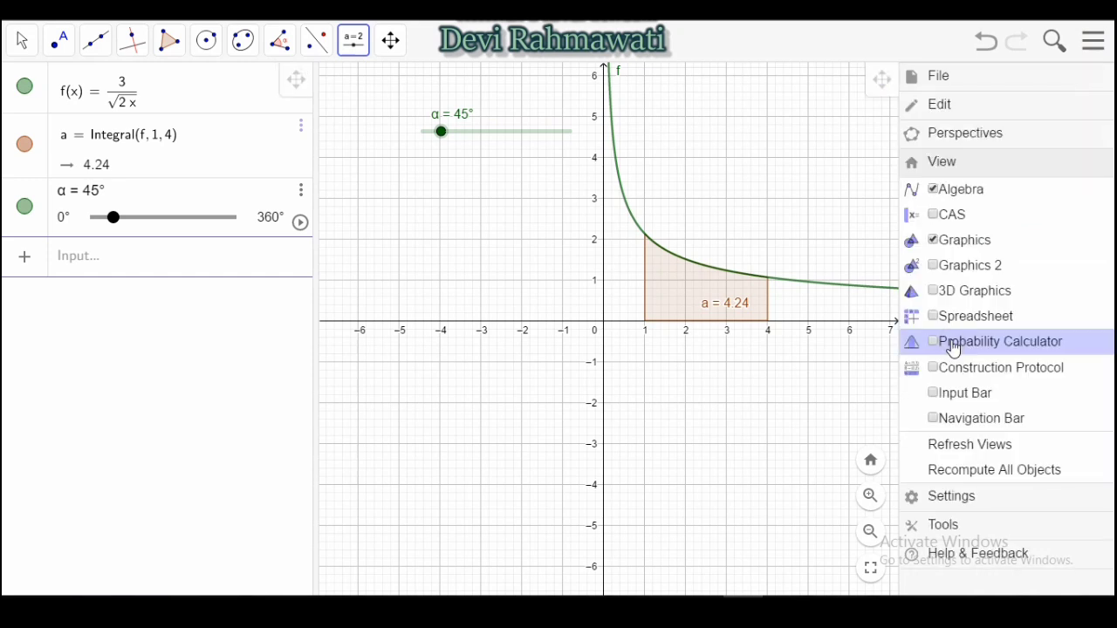
{"action": "left_click", "coordinate": [934, 292]}
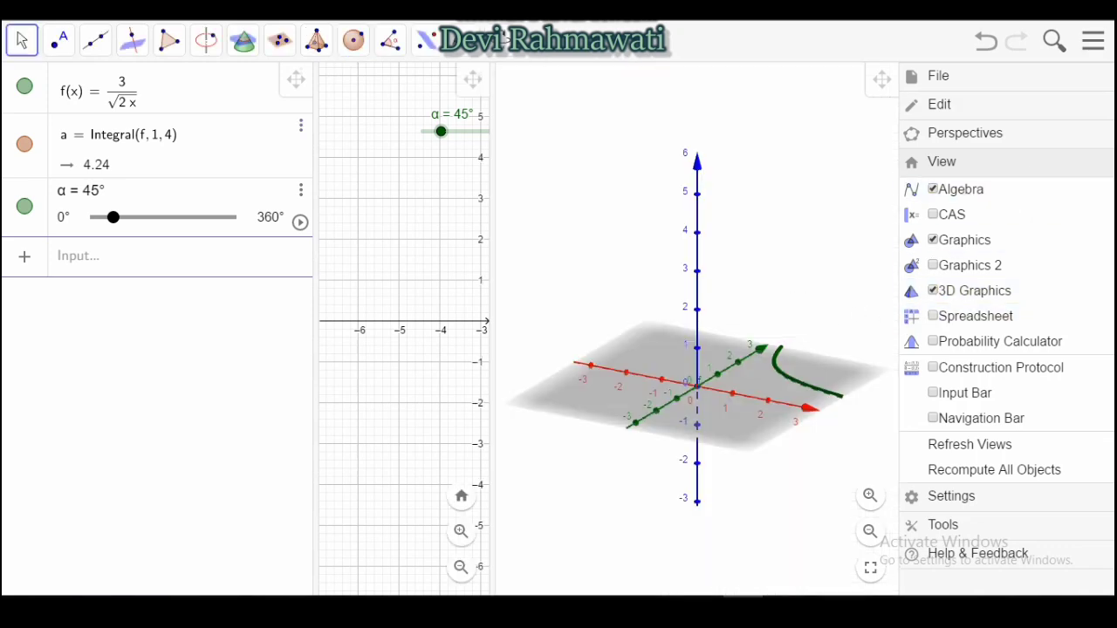
{"action": "left_click", "coordinate": [1101, 35]}
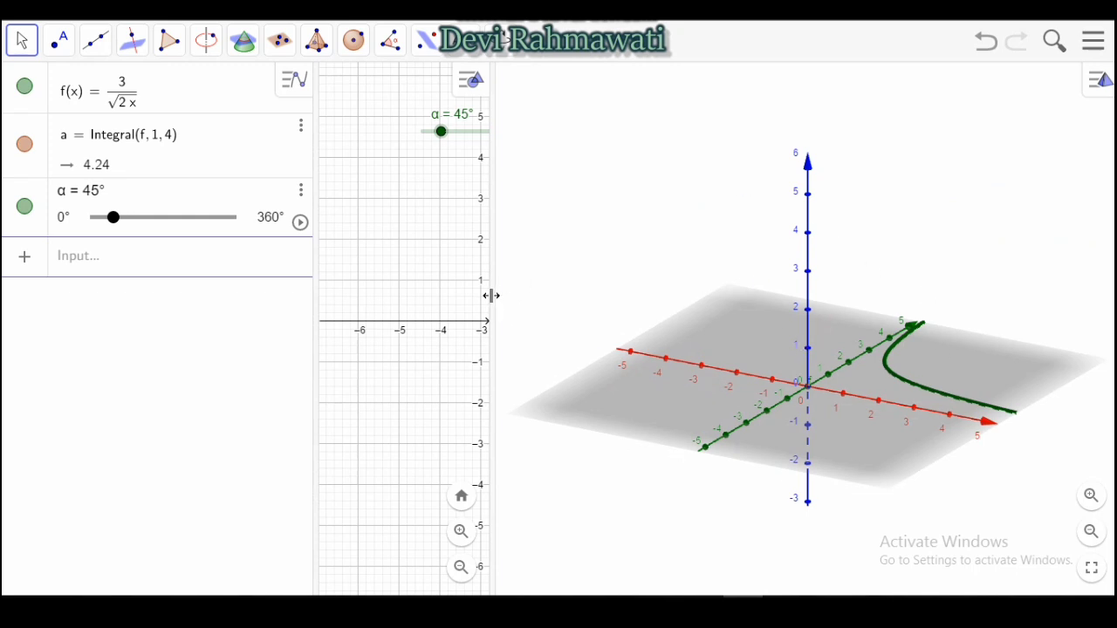
- Resize the algebra, 2D and 3D views and reposition the 2D graph so the whole shaded region fits beside the 3D view
{"action": "left_click_drag", "start_coordinate": [491, 295], "coordinate": [495, 297]}
{"action": "left_click_drag", "start_coordinate": [639, 312], "coordinate": [686, 322]}
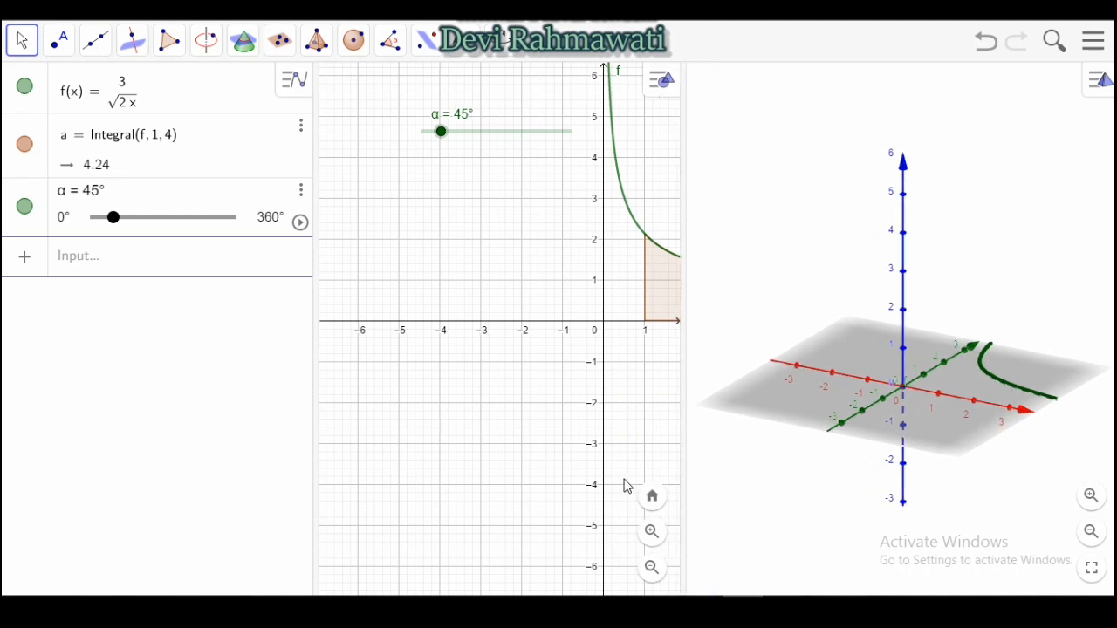
{"action": "mouse_move", "coordinate": [555, 359]}
{"action": "left_mouse_down"}
{"action": "mouse_move", "coordinate": [349, 369]}
{"action": "mouse_move", "coordinate": [317, 361]}
{"action": "mouse_move", "coordinate": [331, 349]}
{"action": "left_mouse_up"}
{"action": "left_click_drag", "start_coordinate": [681, 259], "coordinate": [630, 260]}
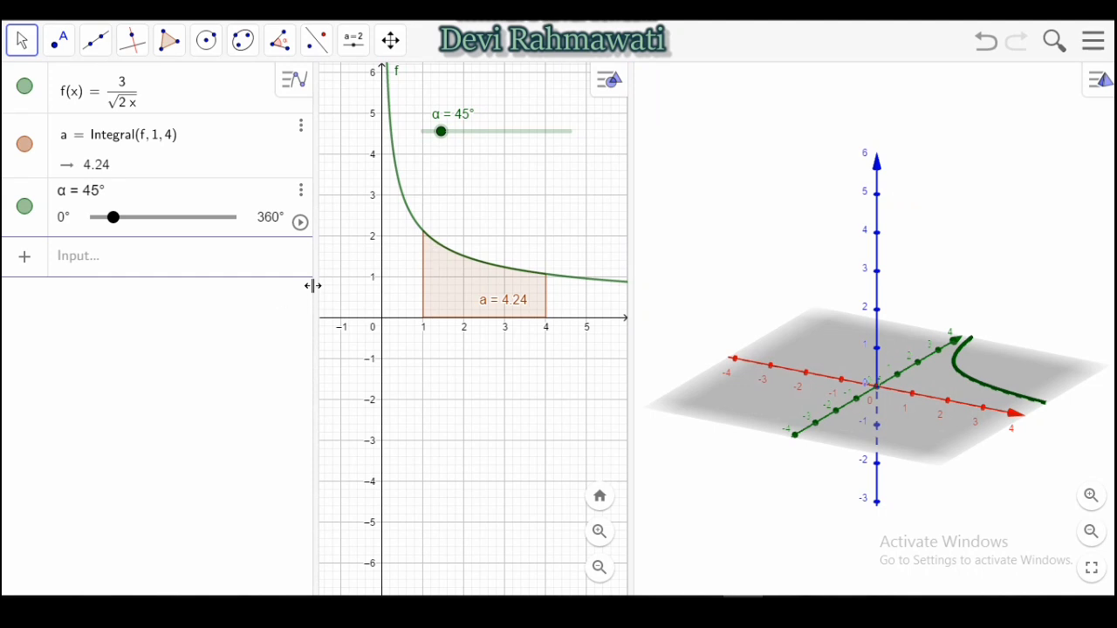
{"action": "left_click_drag", "start_coordinate": [314, 287], "coordinate": [334, 288]}
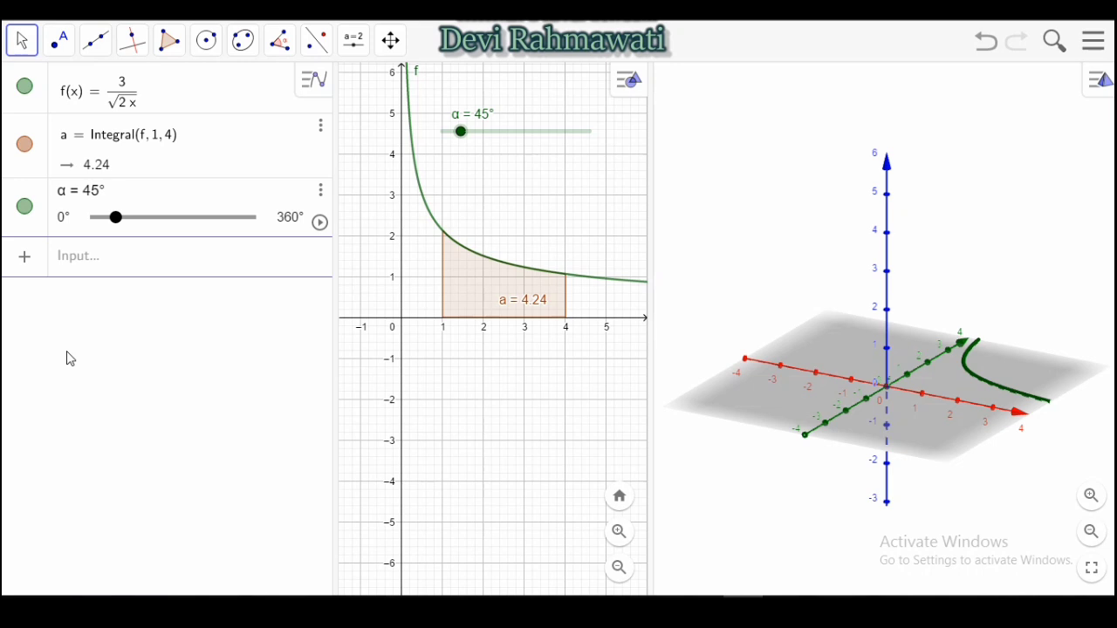
- Insert a Surface command in a new algebra row, using the syntax with three expressions and two parameter variables
{"action": "left_click", "coordinate": [100, 256]}
{"action": "type", "text": "su"}
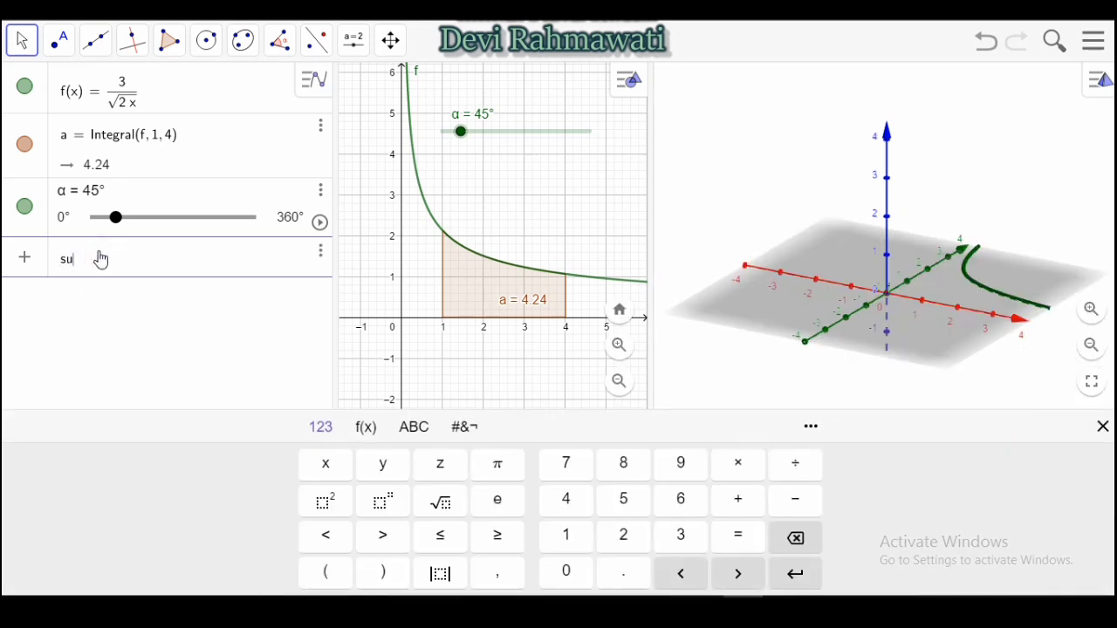
{"action": "type", "text": "nface"}
{"action": "key", "text": "BackSpace"}
{"action": "key", "text": "BackSpace"}
{"action": "key", "text": "BackSpace"}
{"action": "key", "text": "BackSpace"}
{"action": "key", "text": "BackSpace"}
{"action": "type", "text": "rface"}
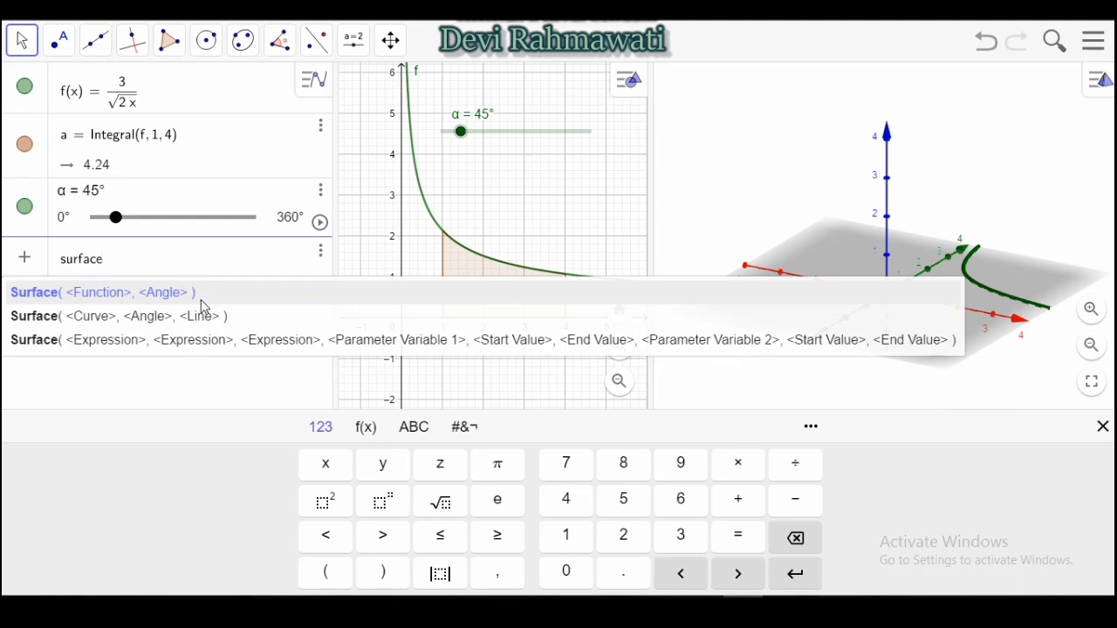
{"action": "left_click", "coordinate": [246, 342]}
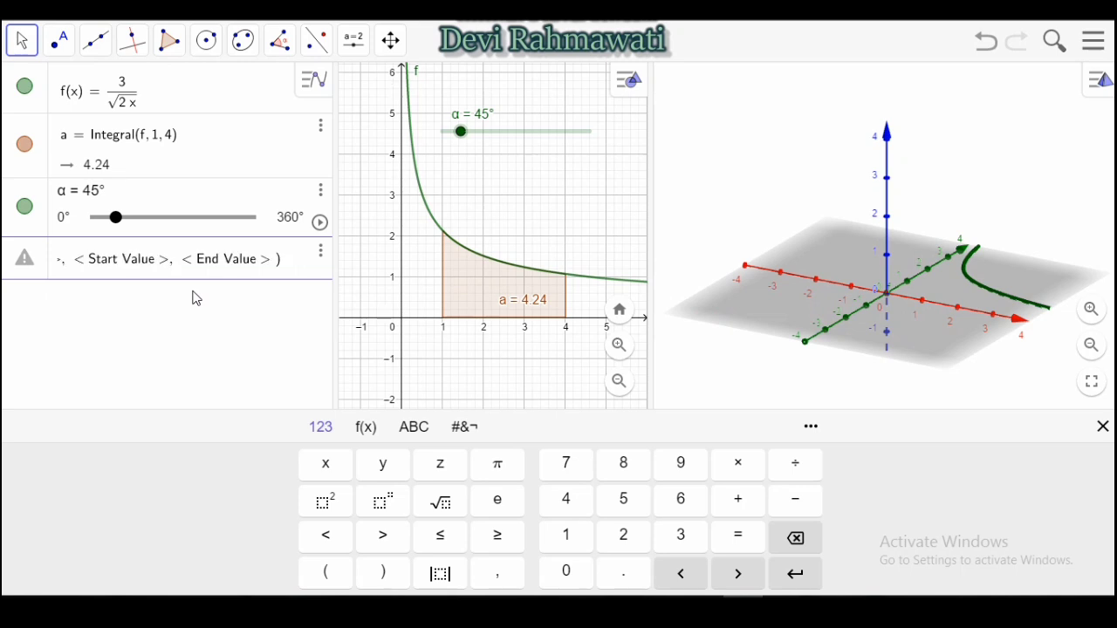
- Fill in the Surface command's first expression as a and its second expression as (a)cos(b)
{"action": "type", "text": "a"}
{"action": "key", "text": "Tab"}
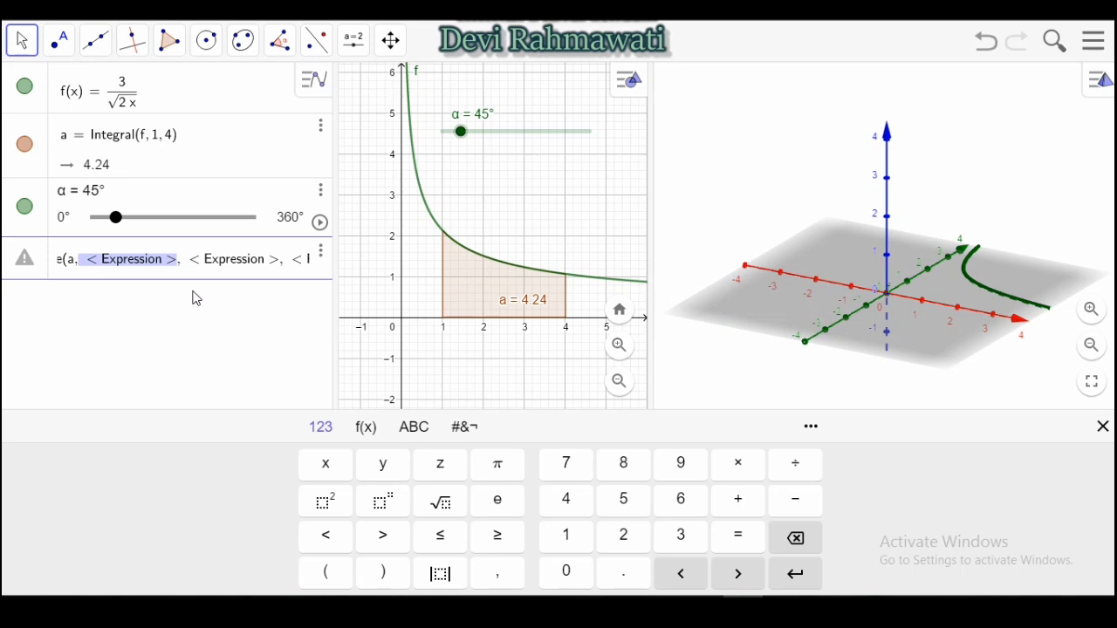
{"action": "type", "text": "(a)"}
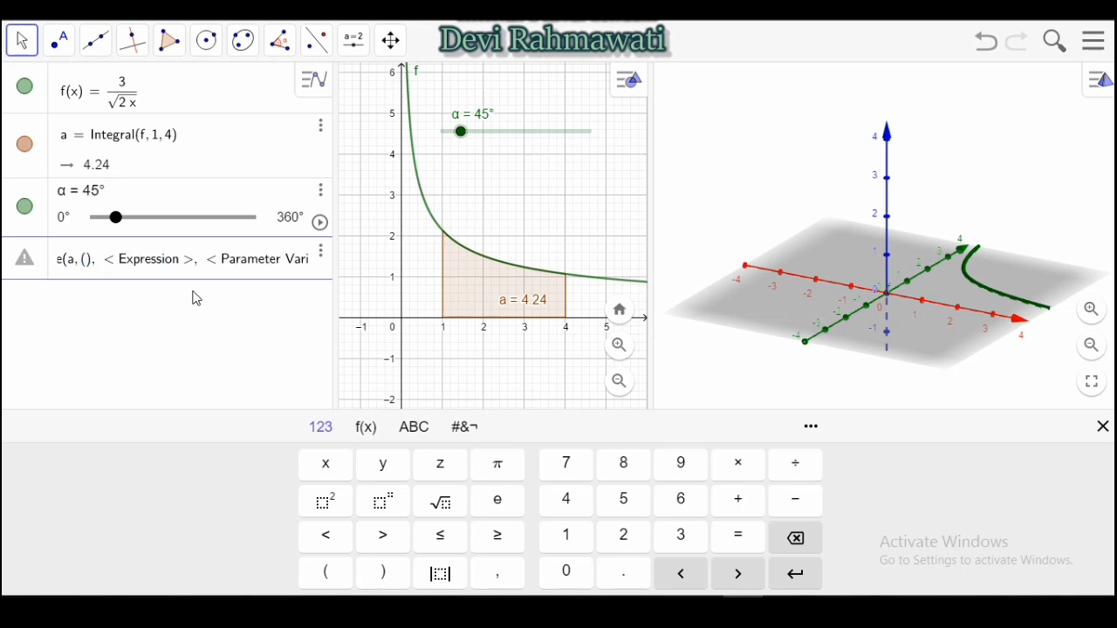
{"action": "type", "text": "cos"}
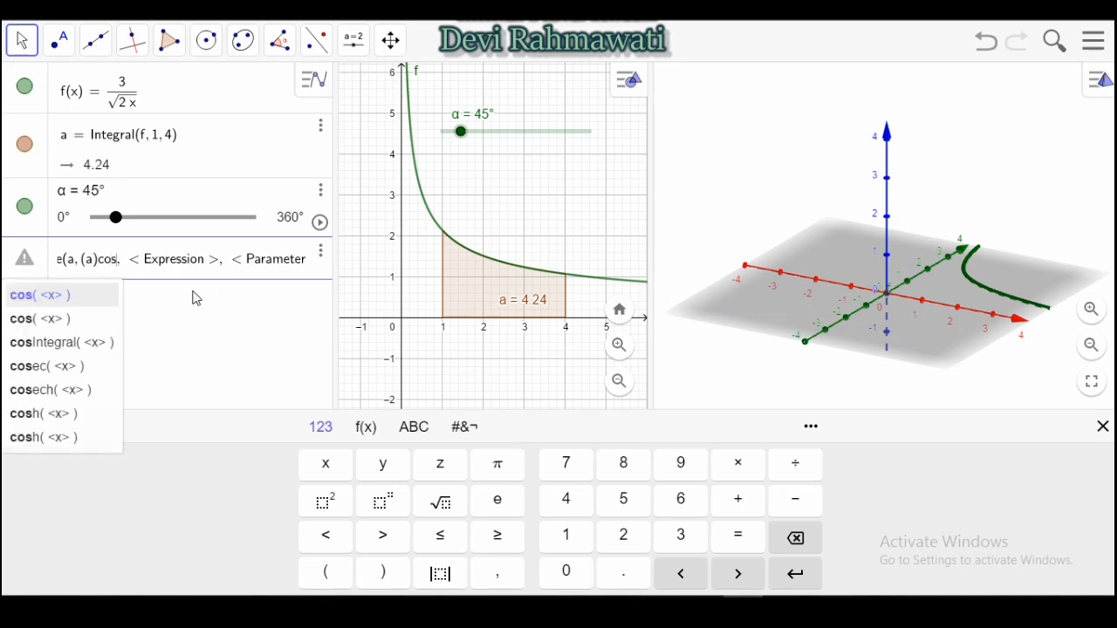
{"action": "left_click", "coordinate": [77, 297]}
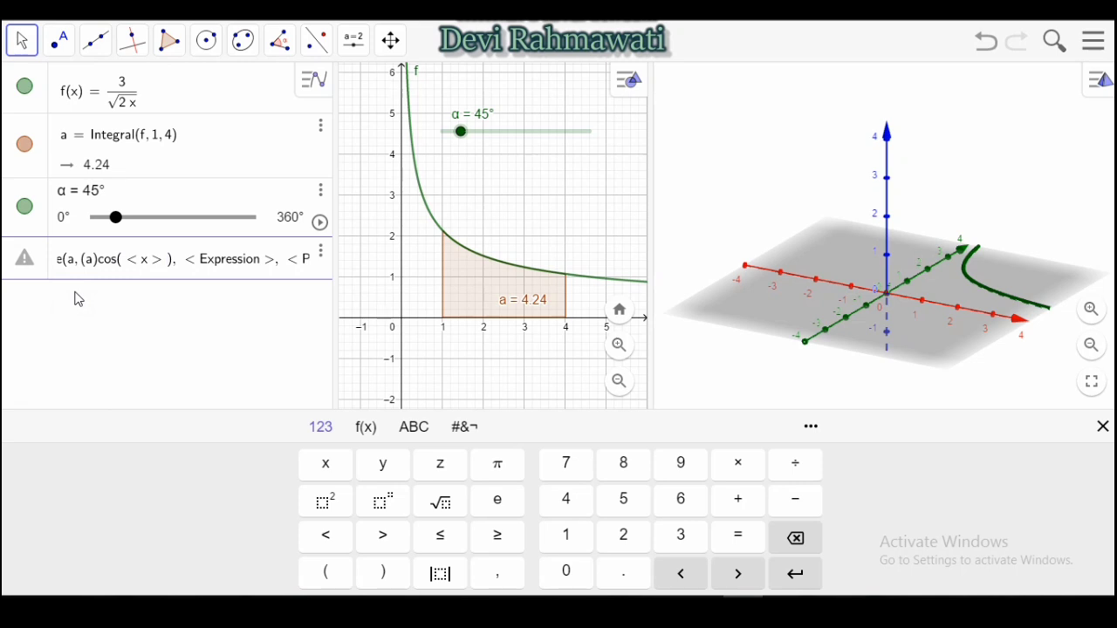
{"action": "key", "text": "BackSpace"}
{"action": "key", "text": "BackSpace"}
{"action": "key", "text": "BackSpace"}
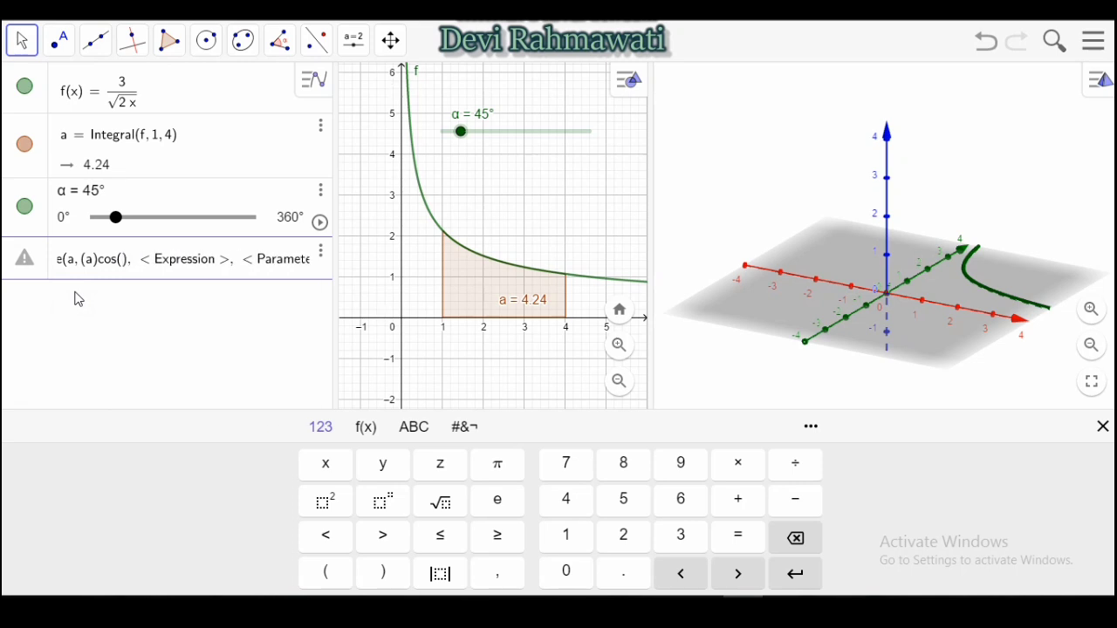
{"action": "type", "text": "b"}
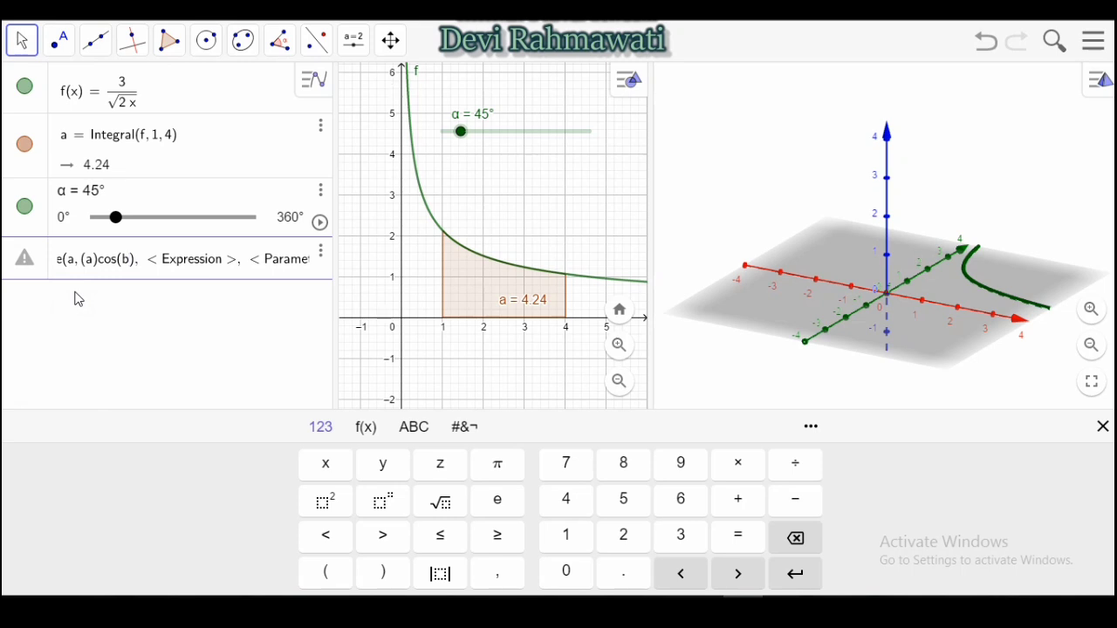
- Fill in the Surface command's third expression as (a)sin(b)
{"action": "key", "text": "Tab"}
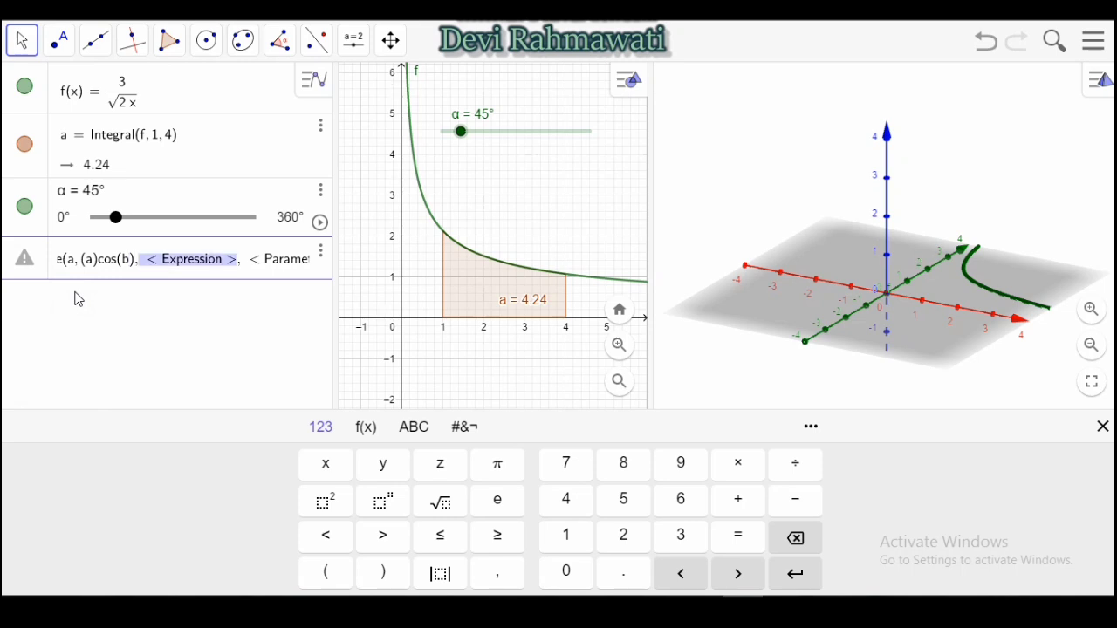
{"action": "key", "text": "BackSpace"}
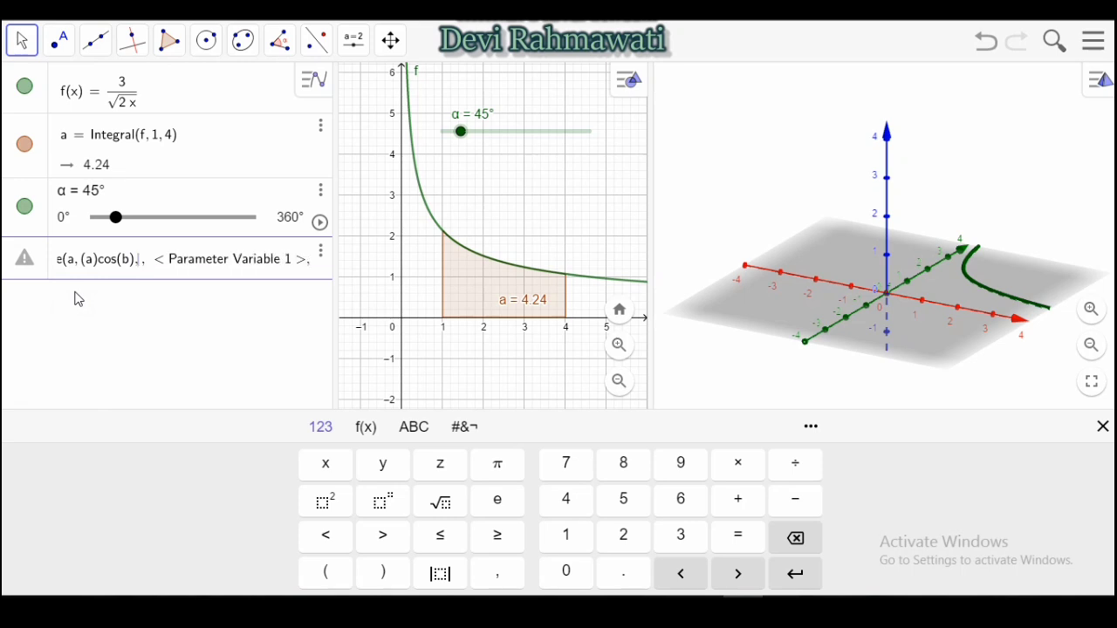
{"action": "type", "text": "(a)"}
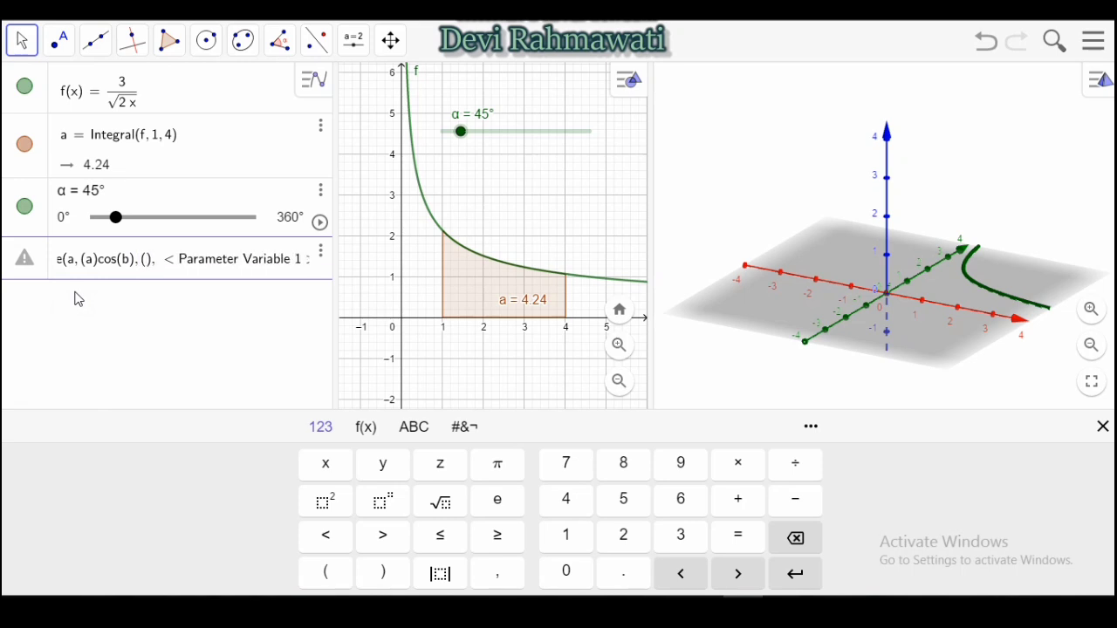
{"action": "type", "text": "sin"}
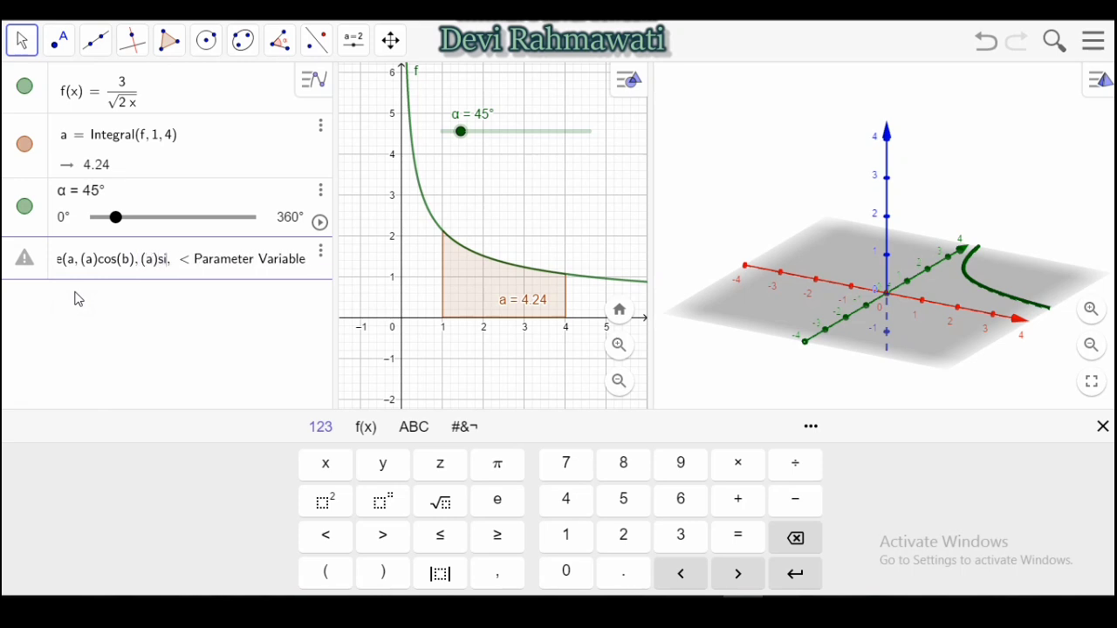
{"action": "left_click", "coordinate": [76, 298]}
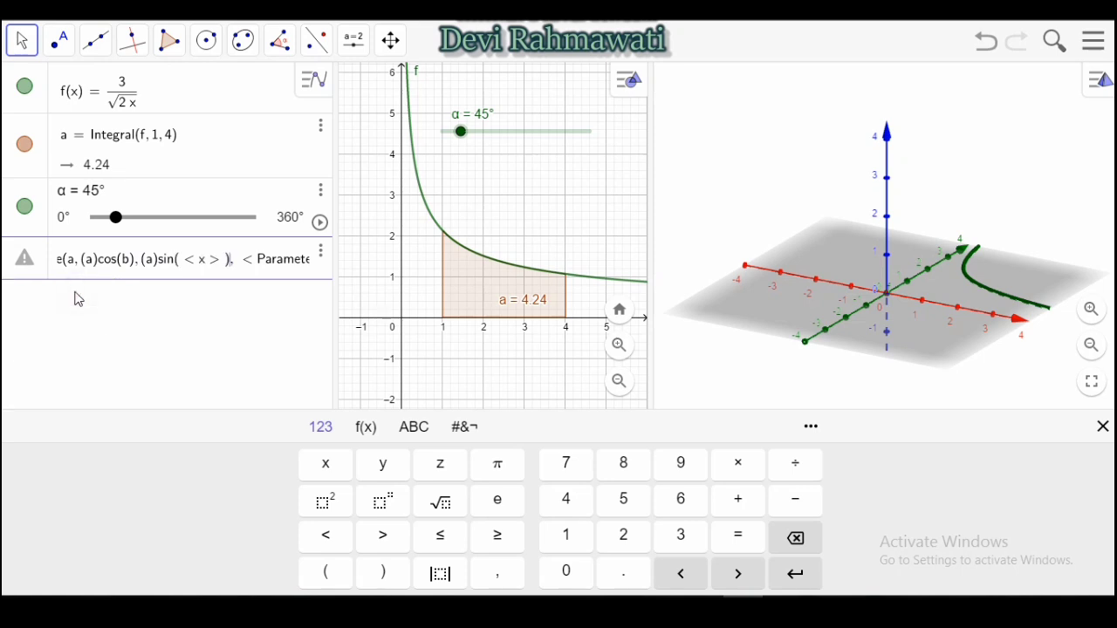
{"action": "key", "text": "BackSpace"}
{"action": "key", "text": "BackSpace"}
{"action": "key", "text": "BackSpace"}
{"action": "key", "text": "BackSpace"}
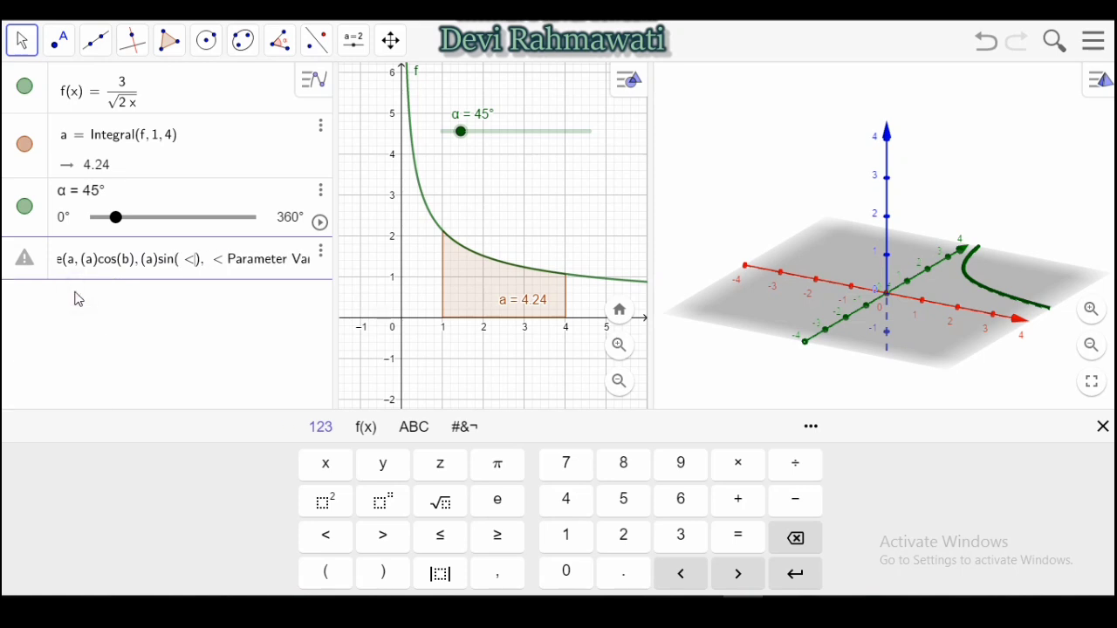
{"action": "type", "text": "b"}
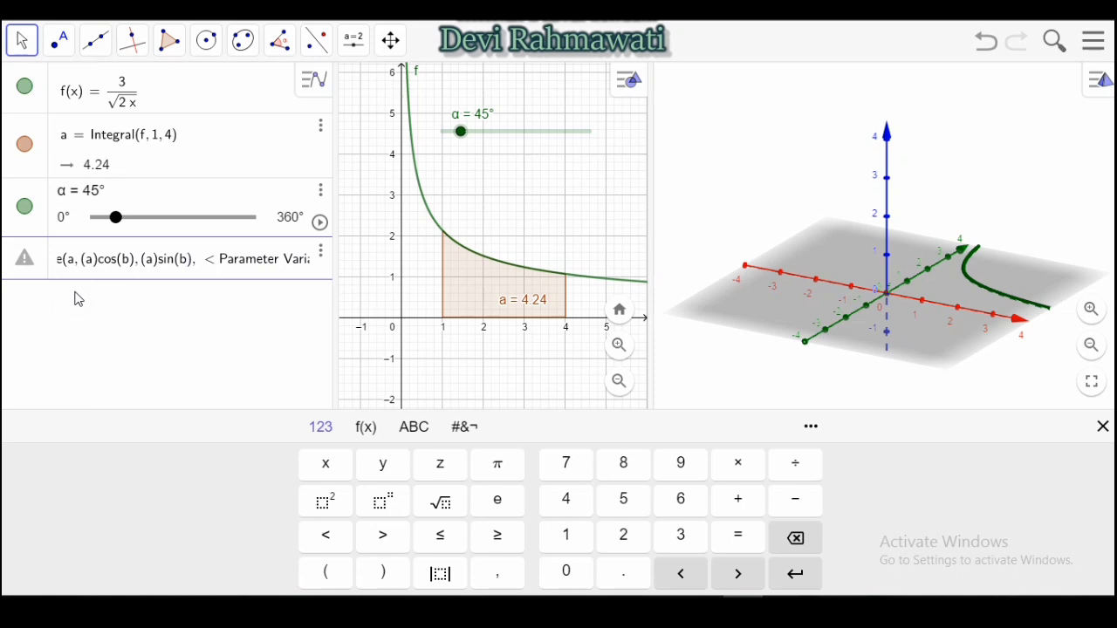
- Set the Surface command's first parameter variable to a, with start value 1 and end value 4
{"action": "key", "text": "Right"}
{"action": "key", "text": "Right"}
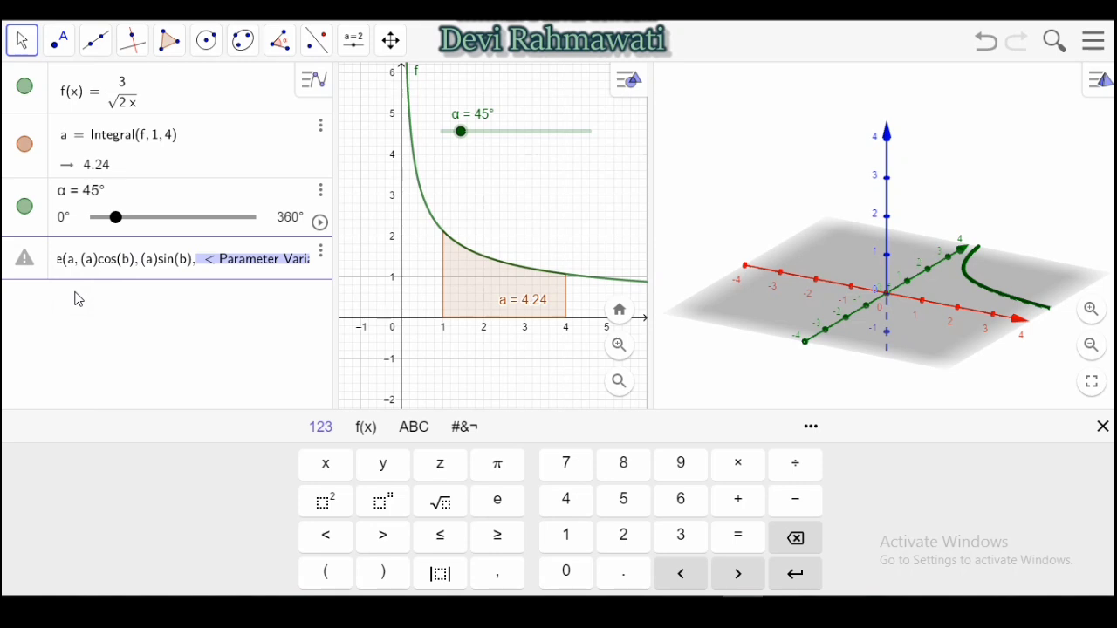
{"action": "type", "text": "a,"}
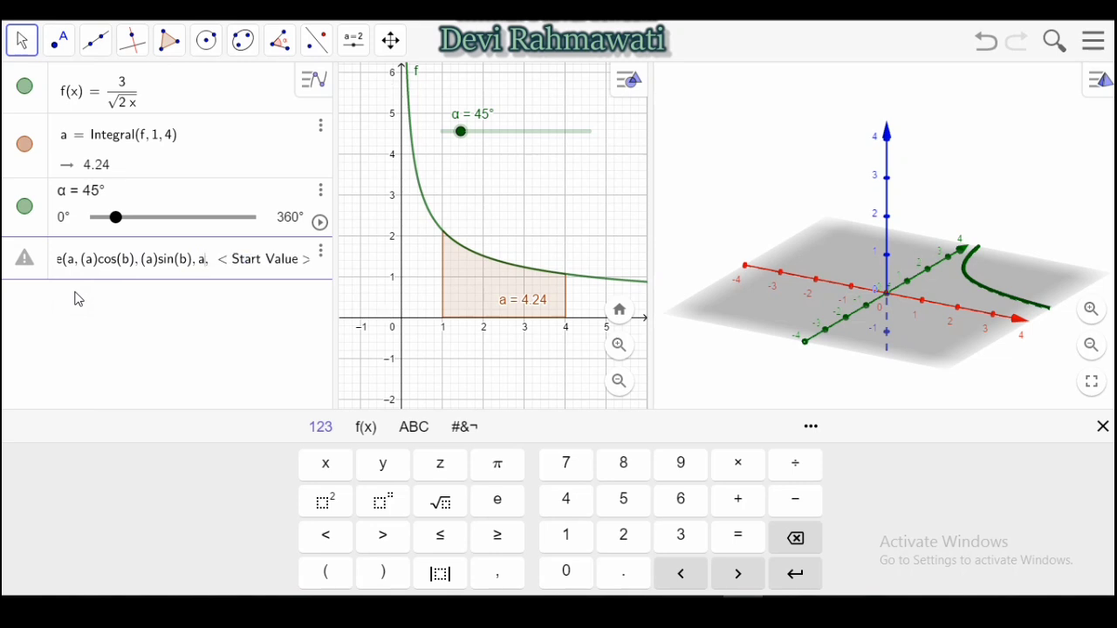
{"action": "key", "text": "Right"}
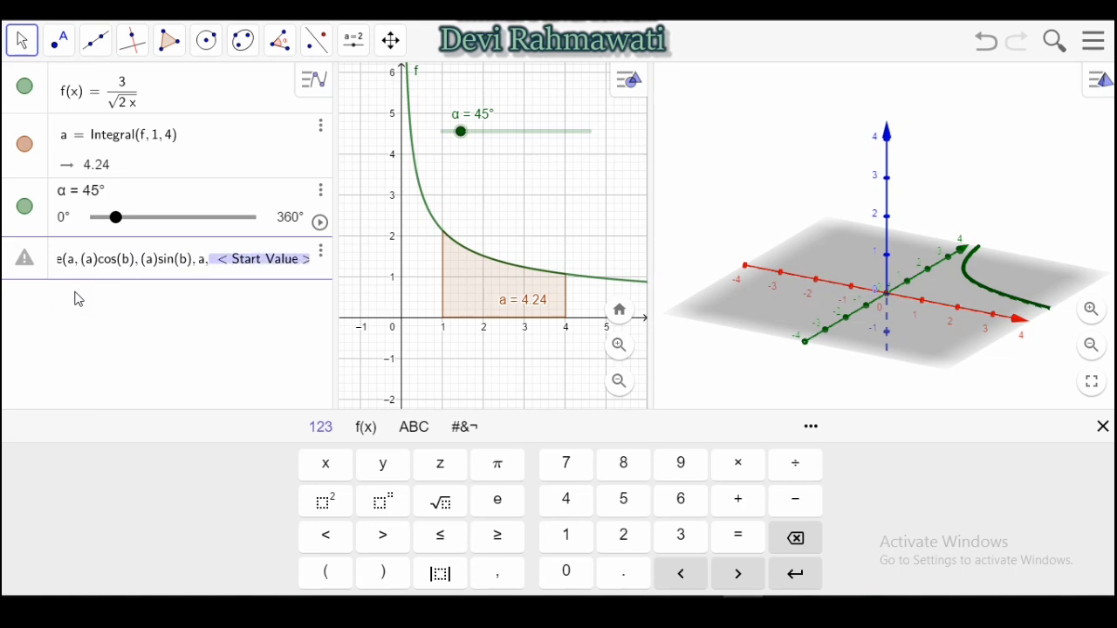
{"action": "type", "text": "1,"}
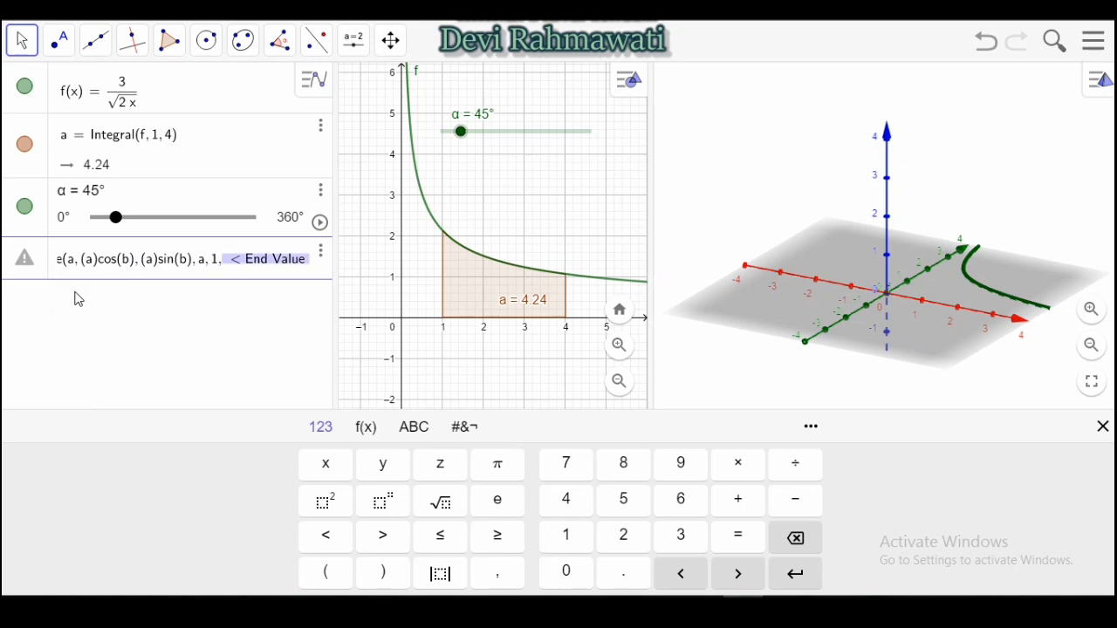
{"action": "type", "text": ","}
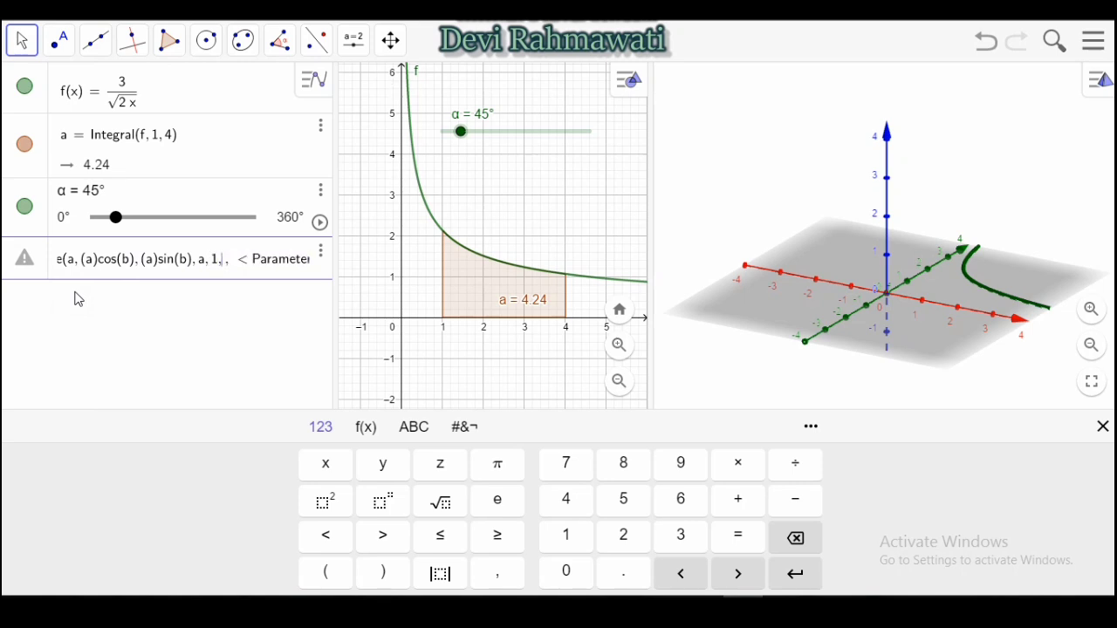
{"action": "type", "text": "4,"}
- Set the second parameter variable to b, running from 0 to α, create the surface, and hide the on-screen keyboard
{"action": "key", "text": "Right"}
{"action": "type", "text": ", b"}
{"action": "key", "text": "Right"}
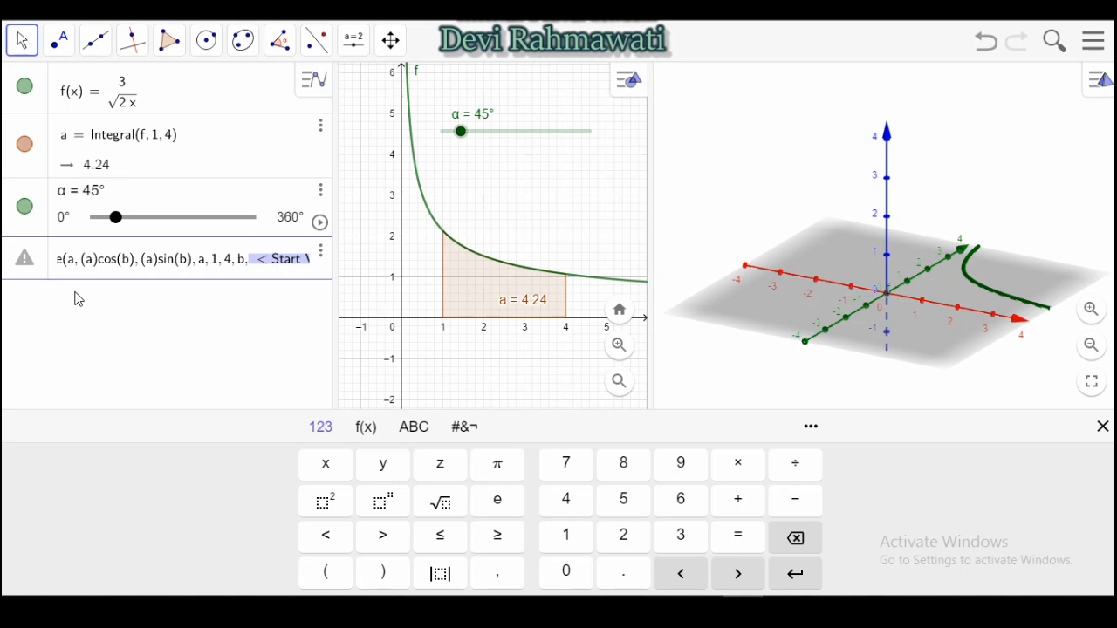
{"action": "type", "text": "0,"}
{"action": "key", "text": "Right"}
{"action": "key", "text": "BackSpace"}
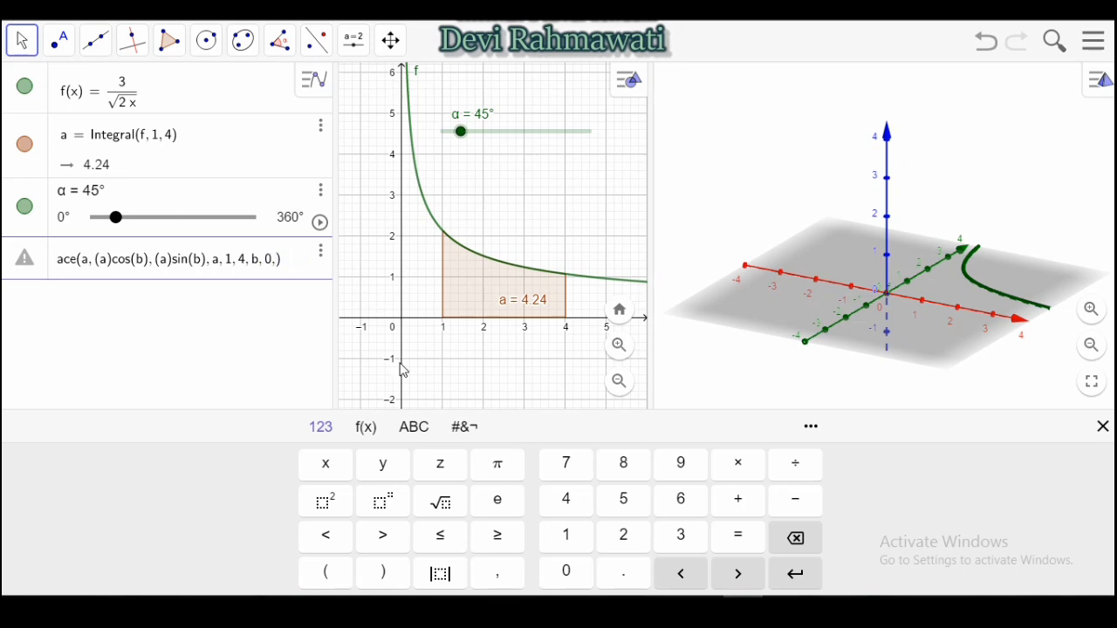
{"action": "left_click", "coordinate": [416, 434]}
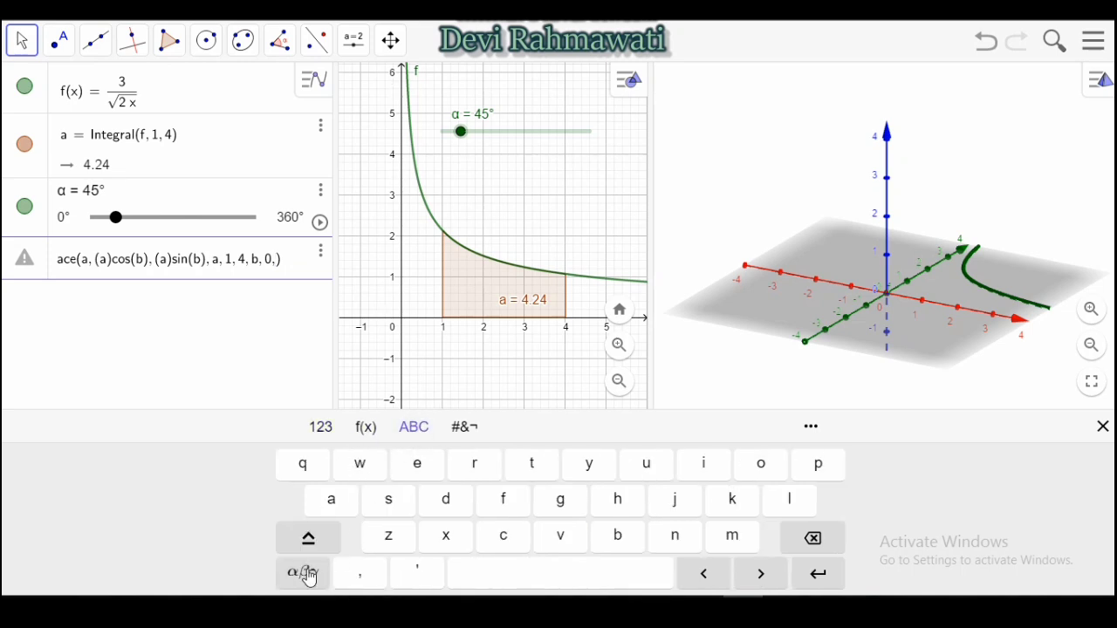
{"action": "left_click", "coordinate": [308, 576]}
{"action": "left_click", "coordinate": [339, 499]}
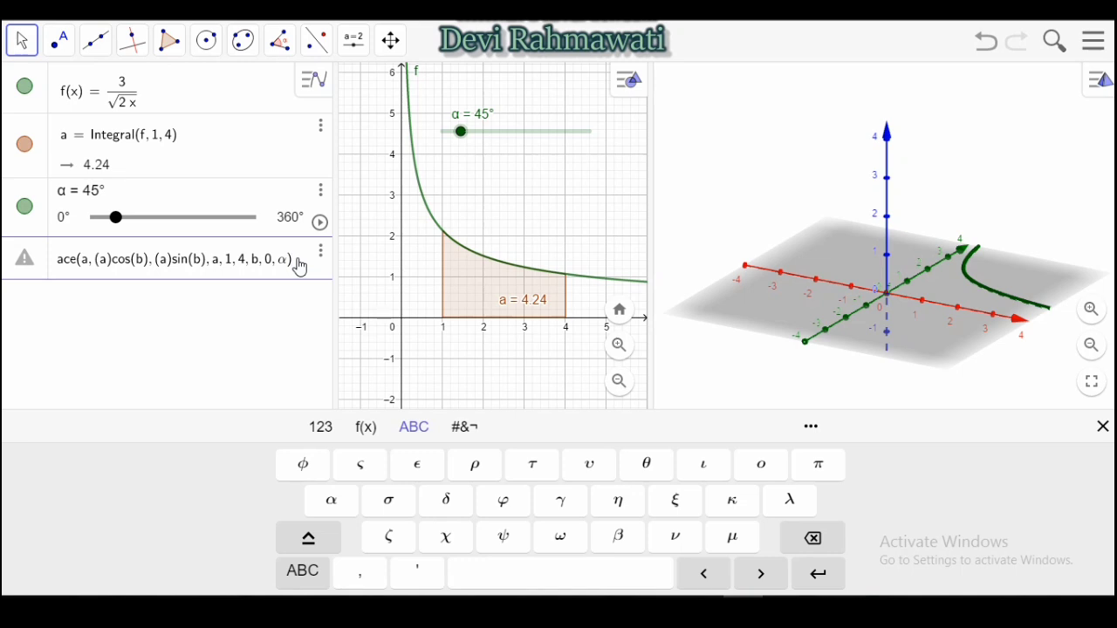
{"action": "key", "text": "Return"}
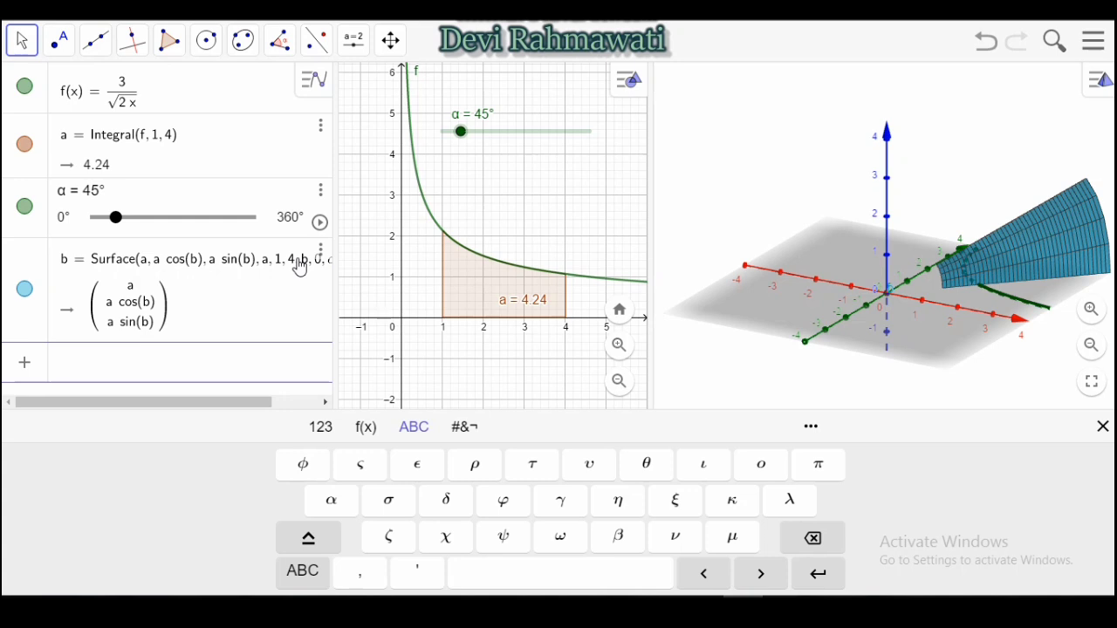
{"action": "left_click", "coordinate": [1103, 427]}
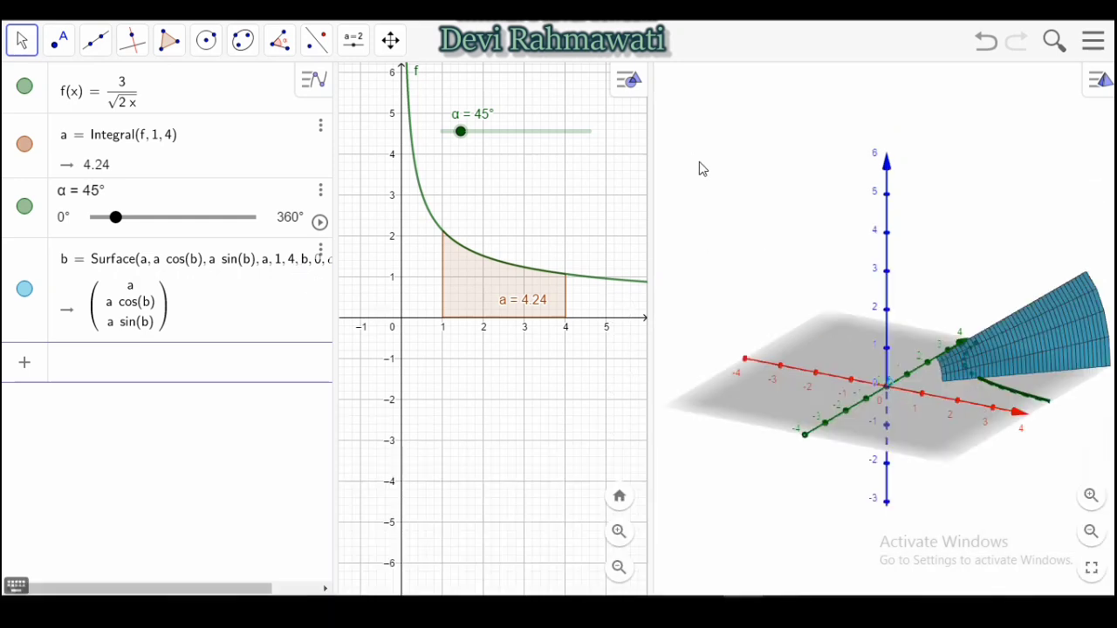
- Set the angle slider α to 360° to sweep the surface through a full turn, and view it from the side
{"action": "mouse_move", "coordinate": [823, 230]}
{"action": "left_mouse_down"}
{"action": "mouse_move", "coordinate": [817, 219]}
{"action": "mouse_move", "coordinate": [820, 252]}
{"action": "mouse_move", "coordinate": [803, 217]}
{"action": "mouse_move", "coordinate": [816, 245]}
{"action": "left_mouse_up"}
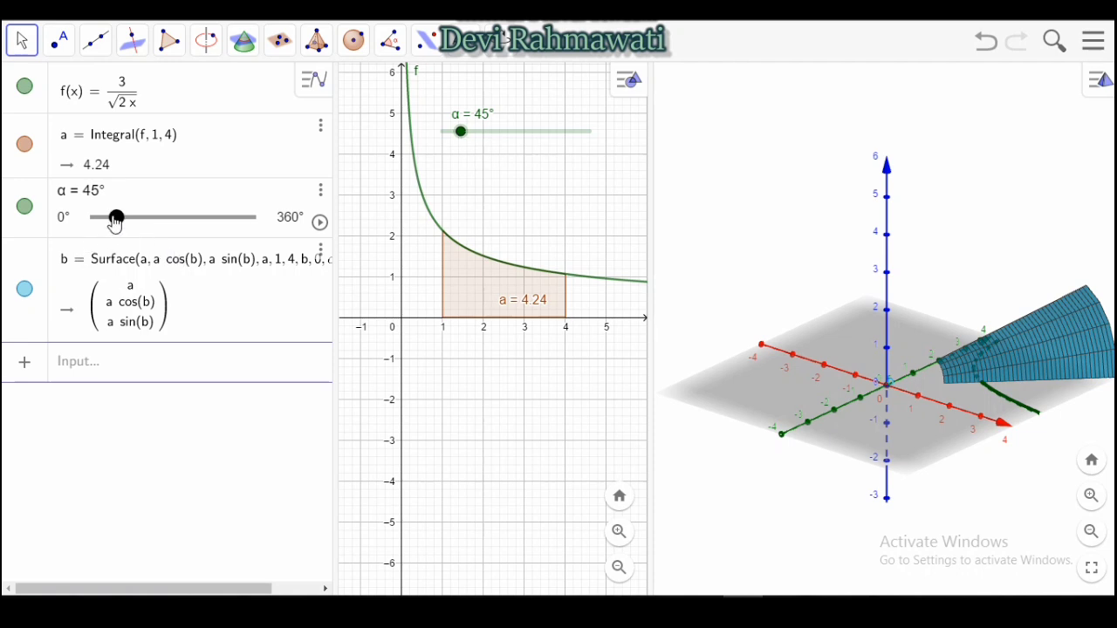
{"action": "left_click_drag", "start_coordinate": [115, 218], "coordinate": [158, 225]}
{"action": "left_click_drag", "start_coordinate": [193, 225], "coordinate": [278, 232]}
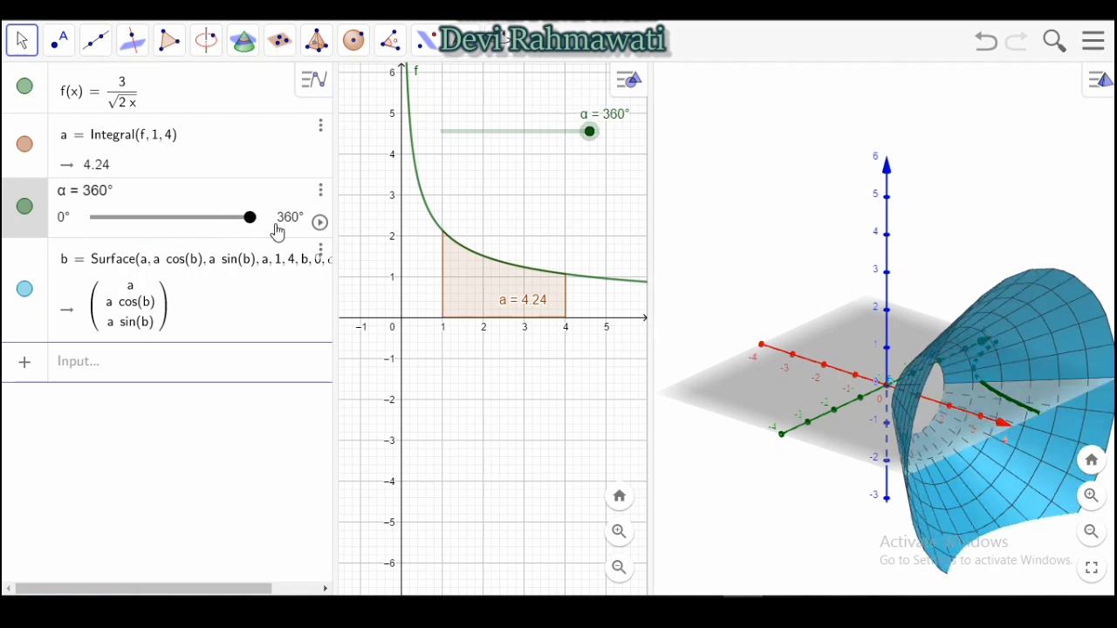
{"action": "left_click", "coordinate": [909, 228]}
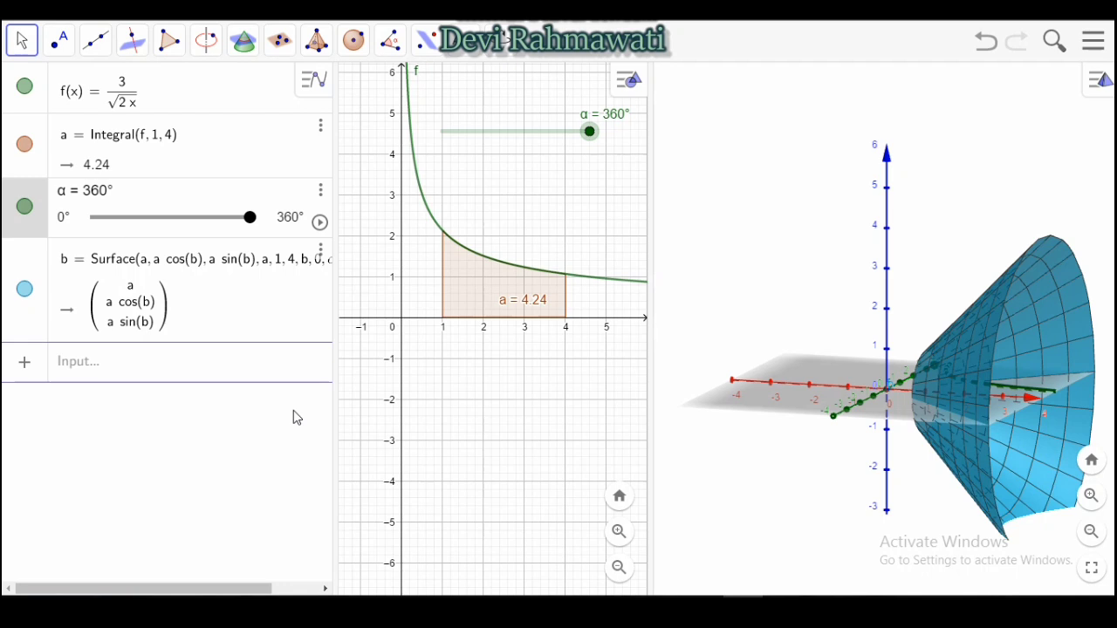
- Begin a new expression as π multiplied by the Integral command that takes a function, start x-value and end x-value
{"action": "left_click", "coordinate": [131, 367]}
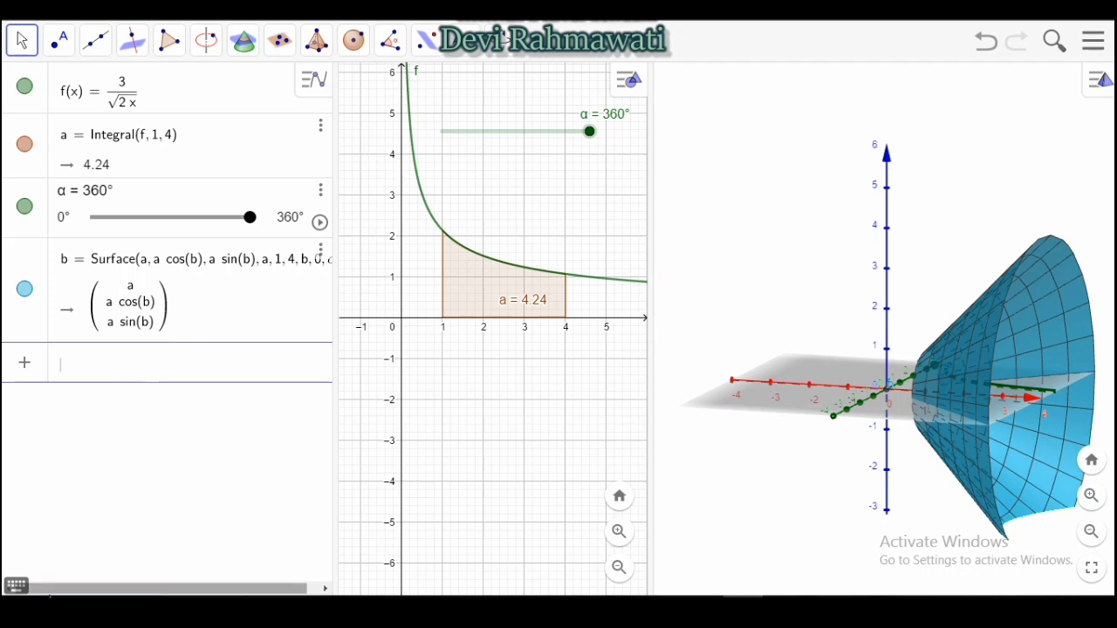
{"action": "left_click", "coordinate": [15, 586]}
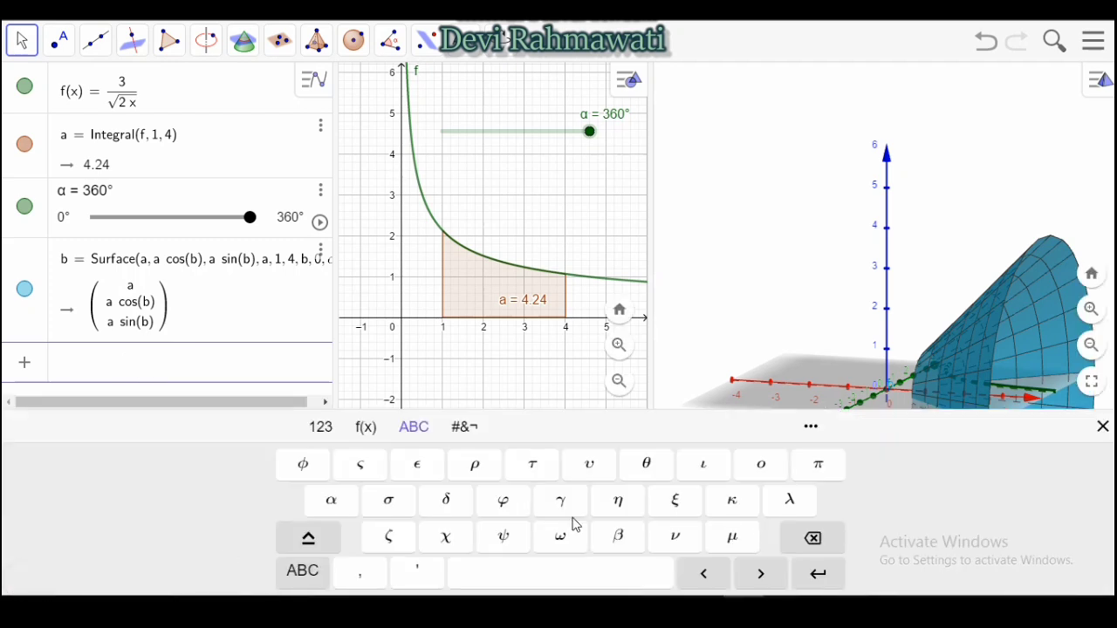
{"action": "left_click", "coordinate": [321, 428]}
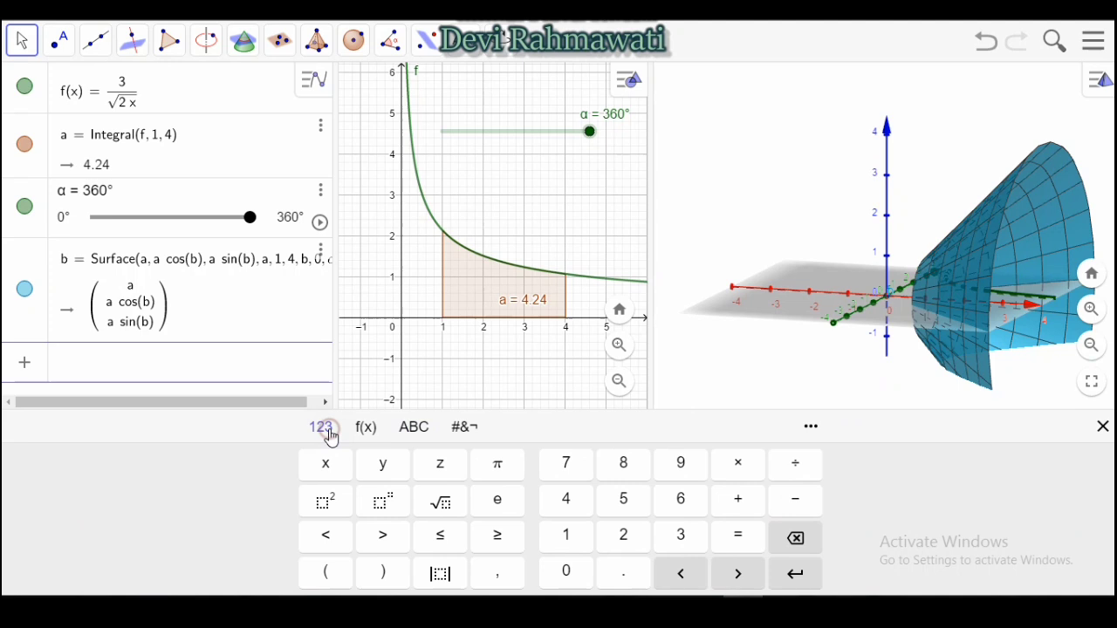
{"action": "left_click", "coordinate": [498, 464]}
{"action": "left_click", "coordinate": [738, 467]}
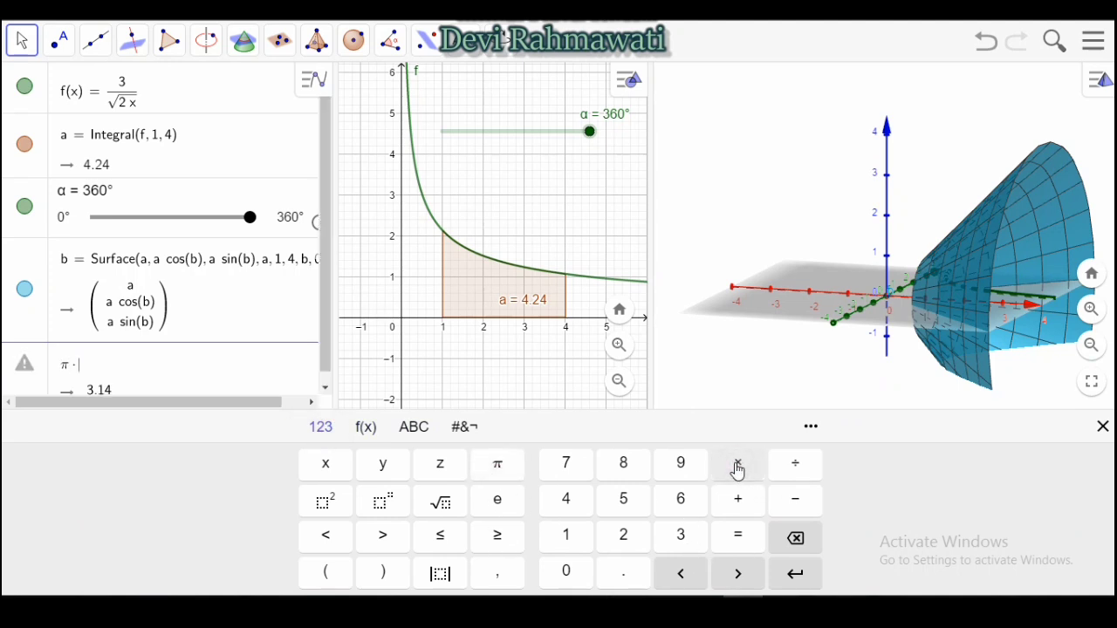
{"action": "type", "text": "inte"}
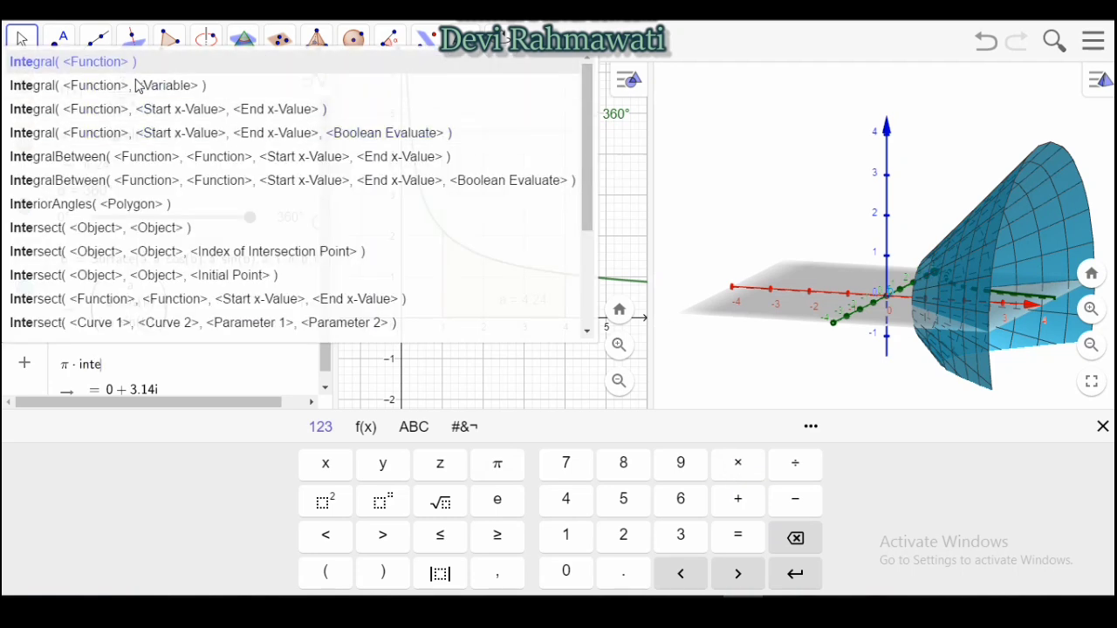
{"action": "left_click", "coordinate": [202, 112]}
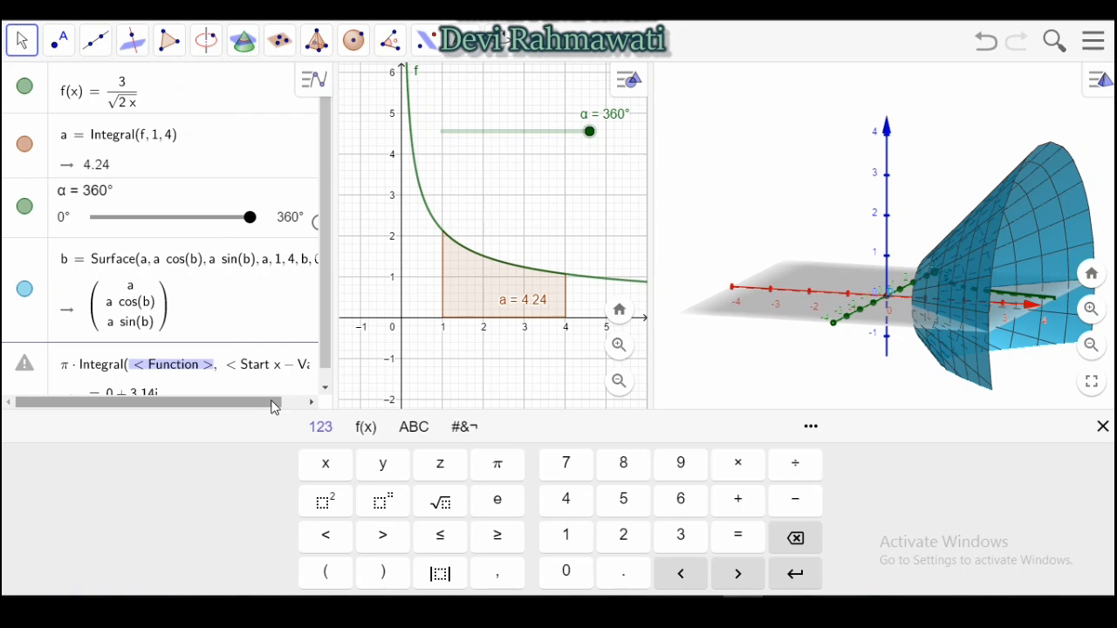
- Fill in the Integral command's function as f(x) squared
{"action": "key", "text": "End"}
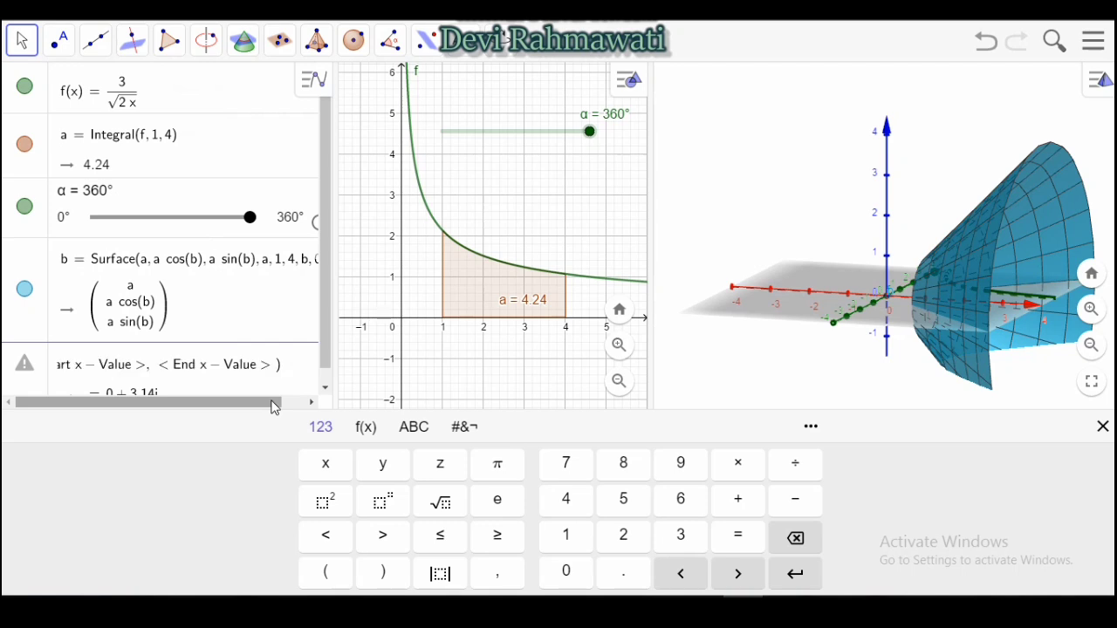
{"action": "type", "text": "f(x), < St"}
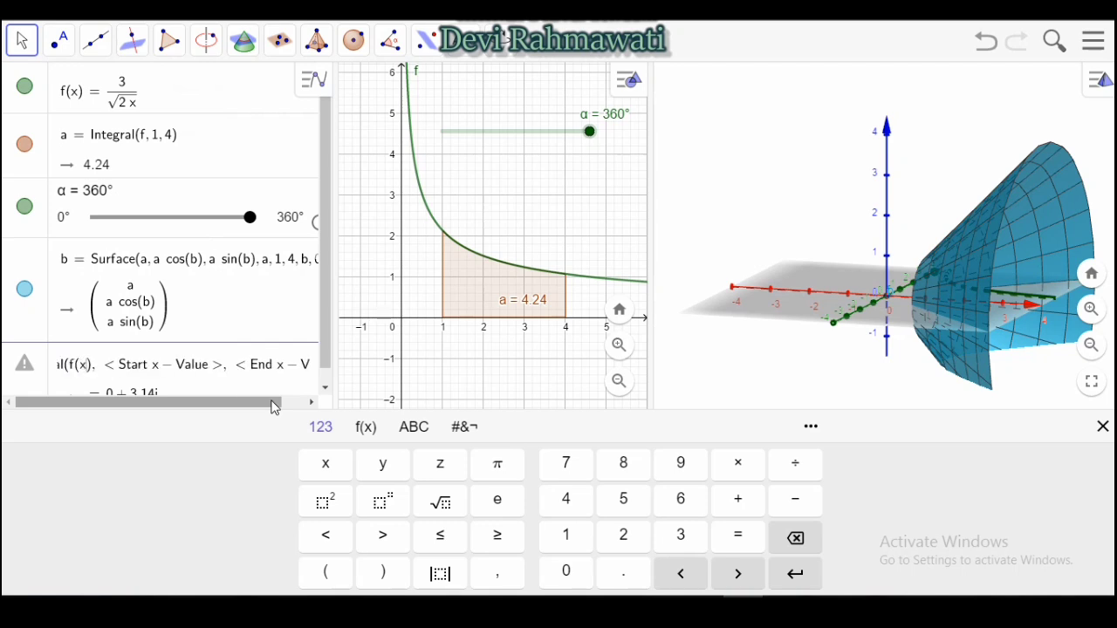
{"action": "left_click", "coordinate": [332, 511]}
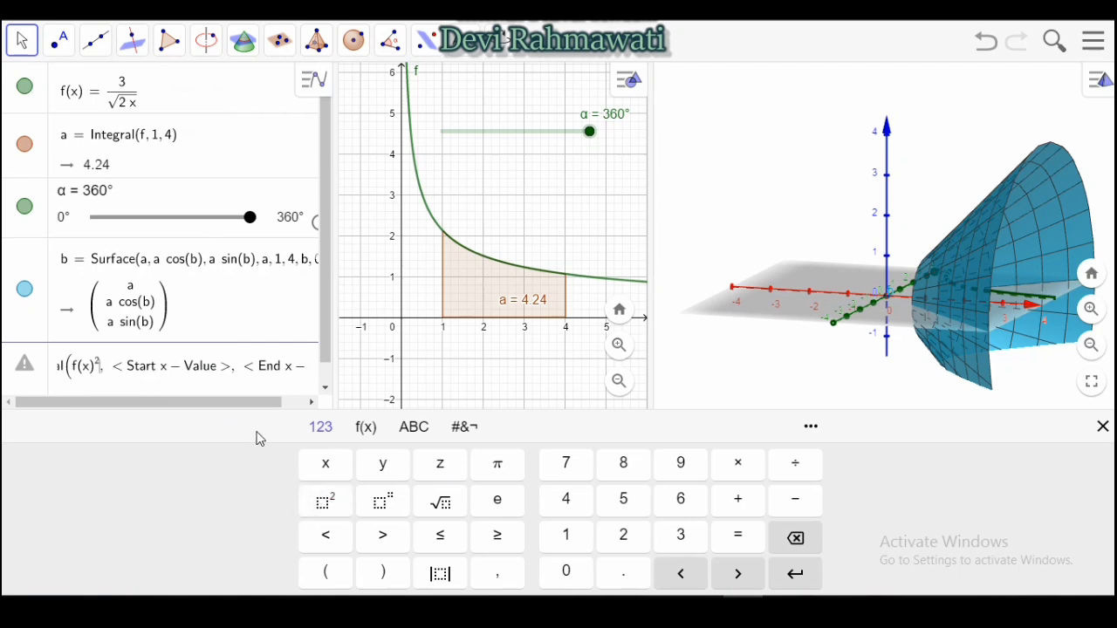
- Set the integral's start x-value to 1 and end x-value to 4, evaluate the expression, and hide the on-screen keyboard
{"action": "key", "text": "Right"}
{"action": "key", "text": "BackSpace"}
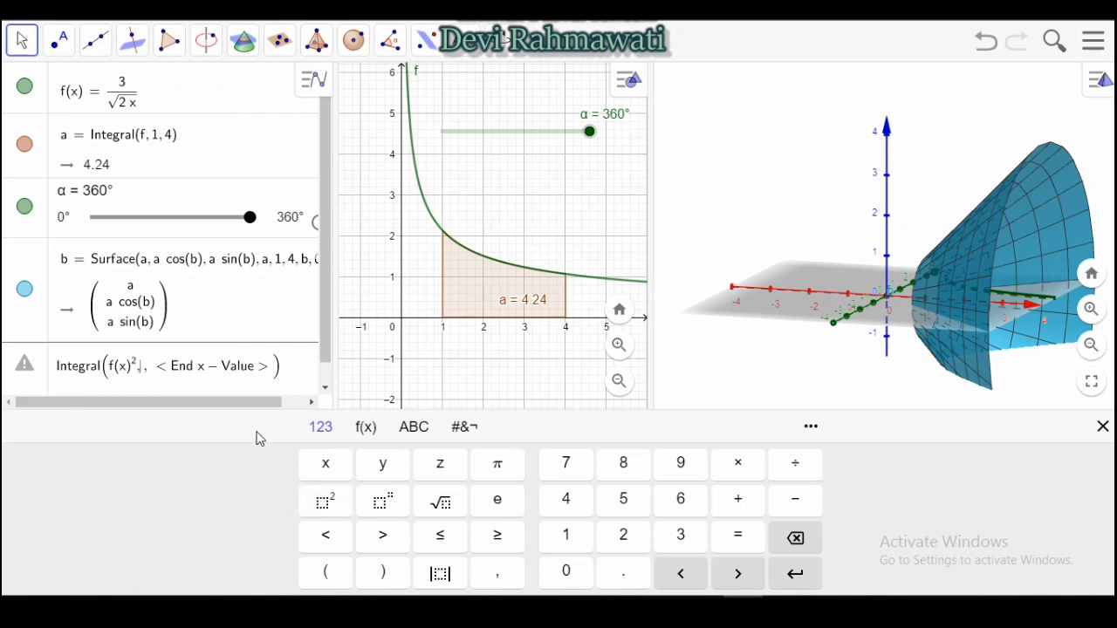
{"action": "type", "text": "1"}
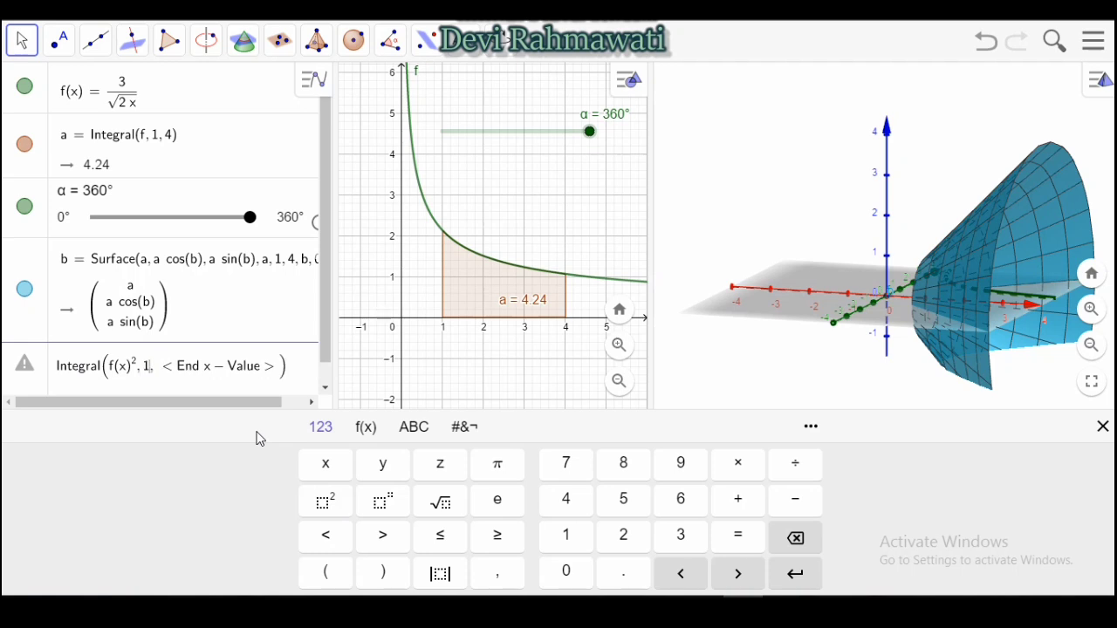
{"action": "key", "text": "Right"}
{"action": "type", "text": "4"}
{"action": "key", "text": "Home"}
{"action": "type", "text": "pi*"}
{"action": "key", "text": "End"}
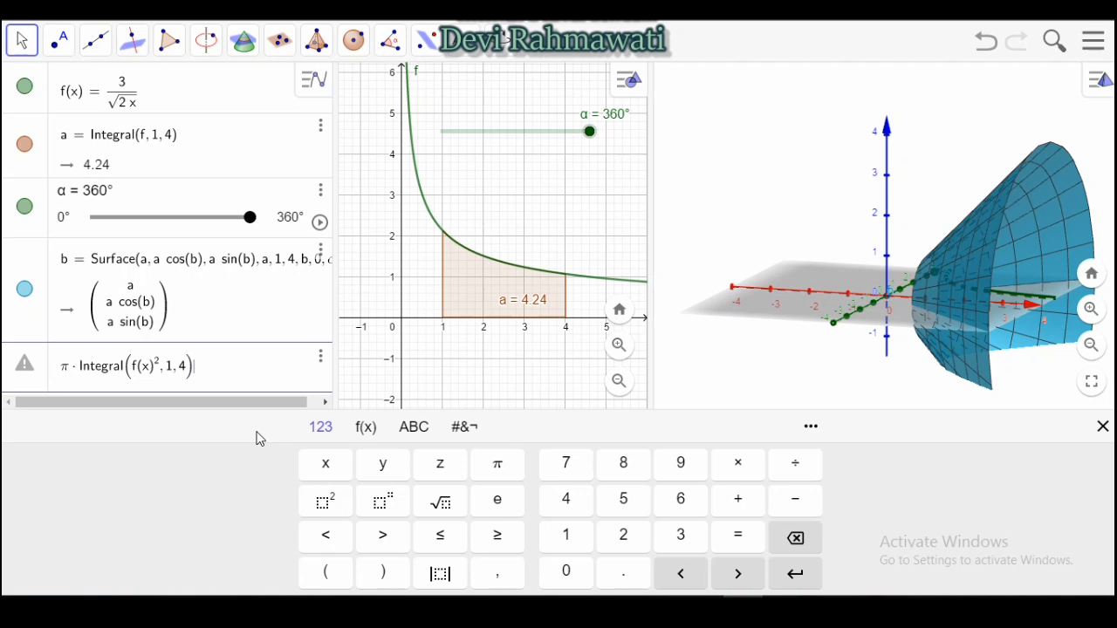
{"action": "key", "text": "Return"}
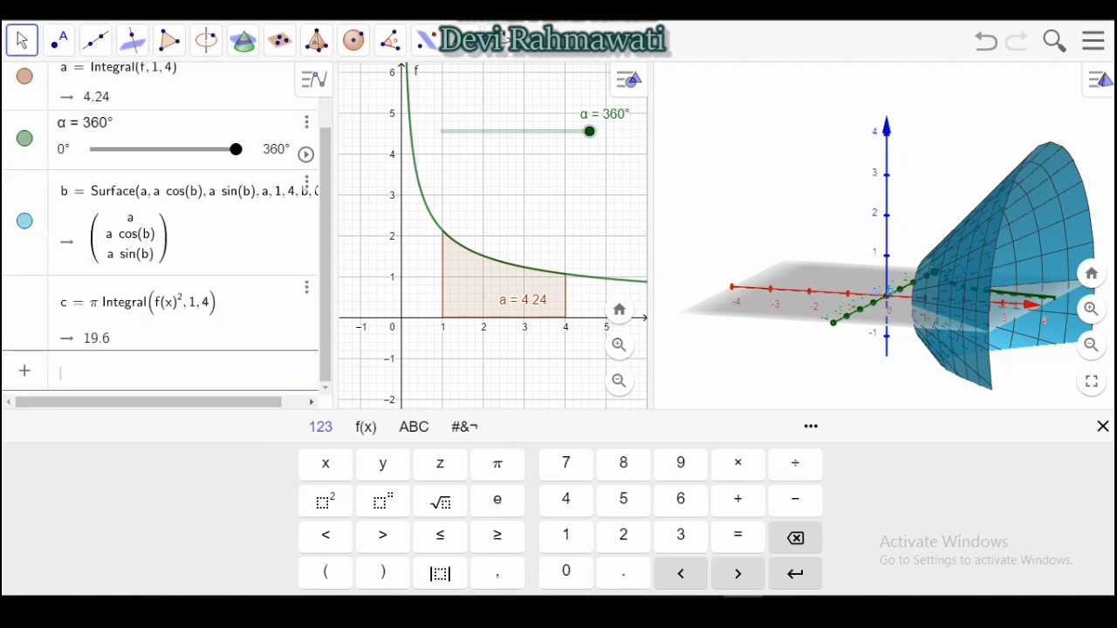
{"action": "left_click", "coordinate": [1101, 430]}
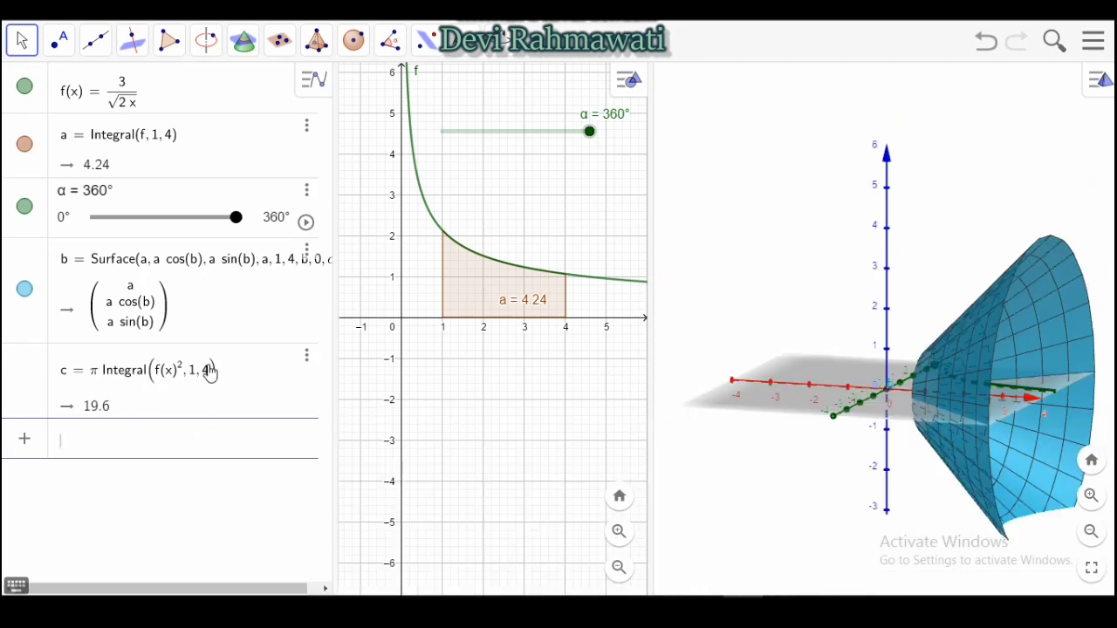